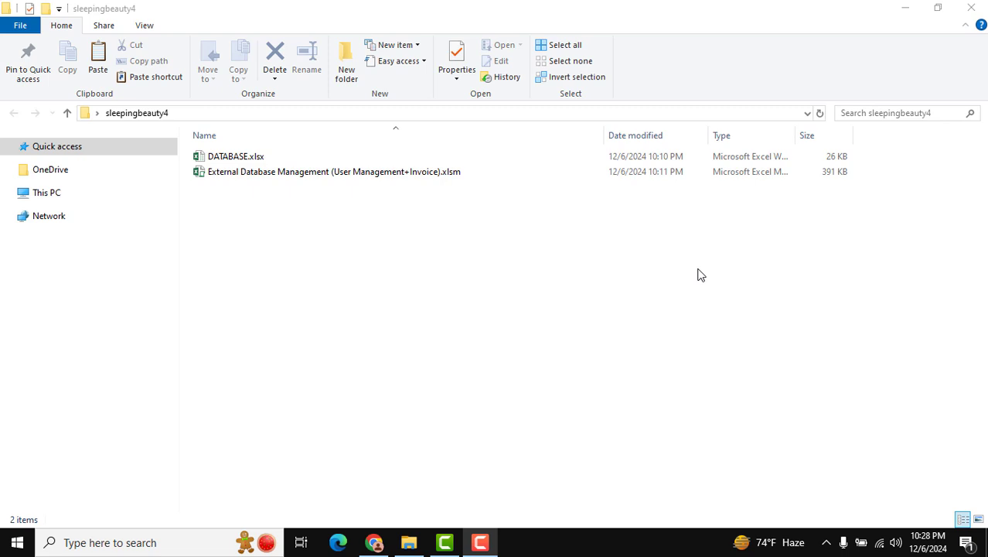
# - Open the password-protected DATABASE.xlsx in Excel
pyautogui.click(230, 159)
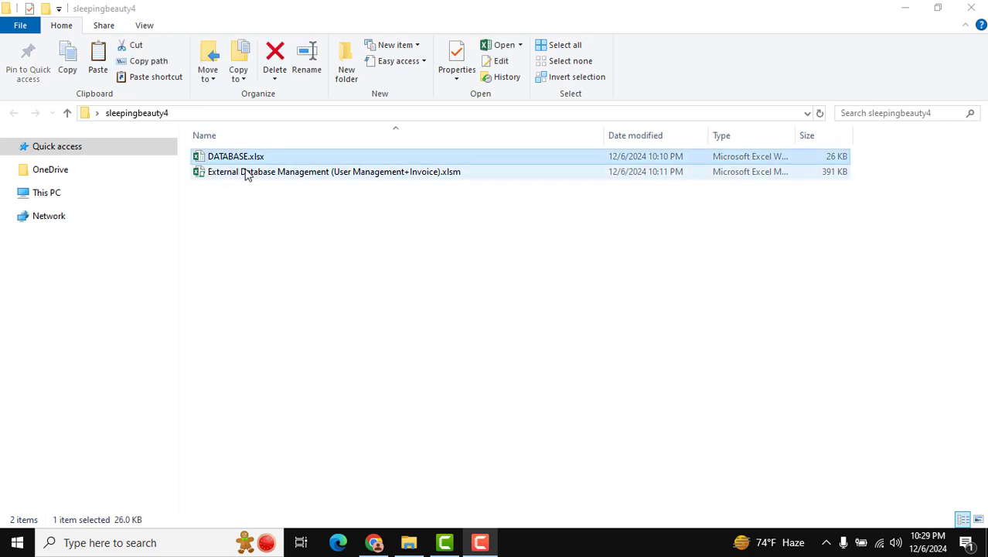
pyautogui.click(246, 174)
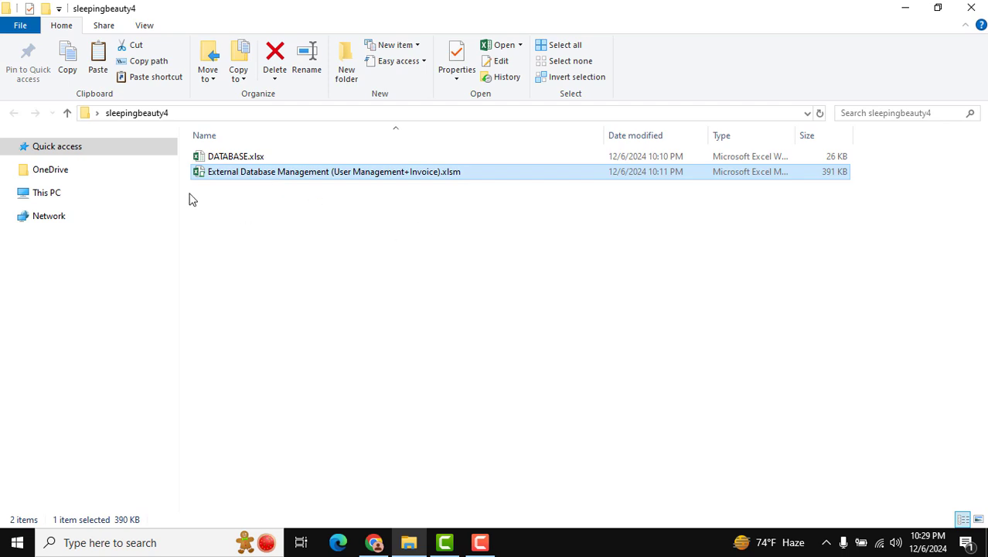
pyautogui.click(240, 160)
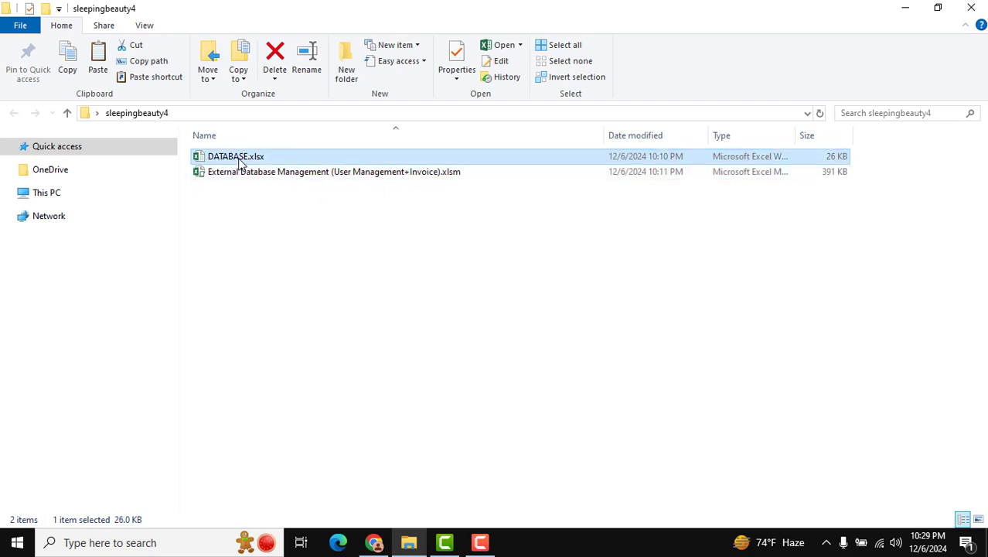
pyautogui.doubleClick(240, 158)
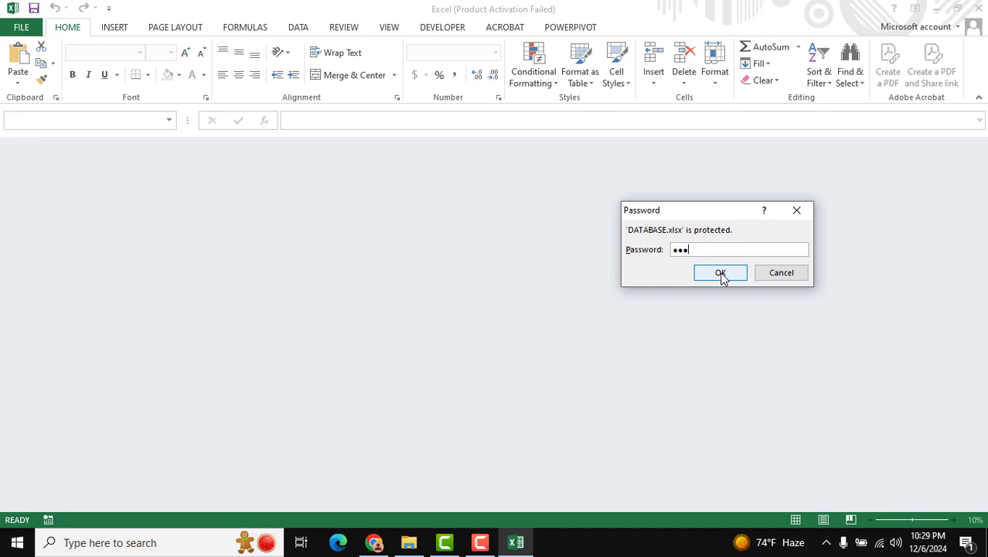
pyautogui.click(718, 274)
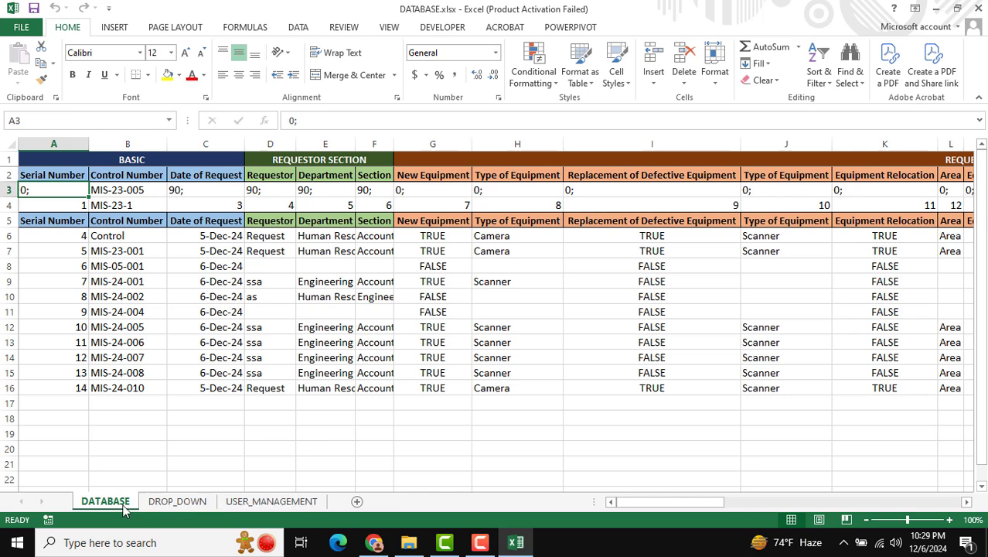
# - View the DROP_DOWN and USER_MANAGEMENT sheets, then return to the top of DATABASE
pyautogui.click(174, 507)
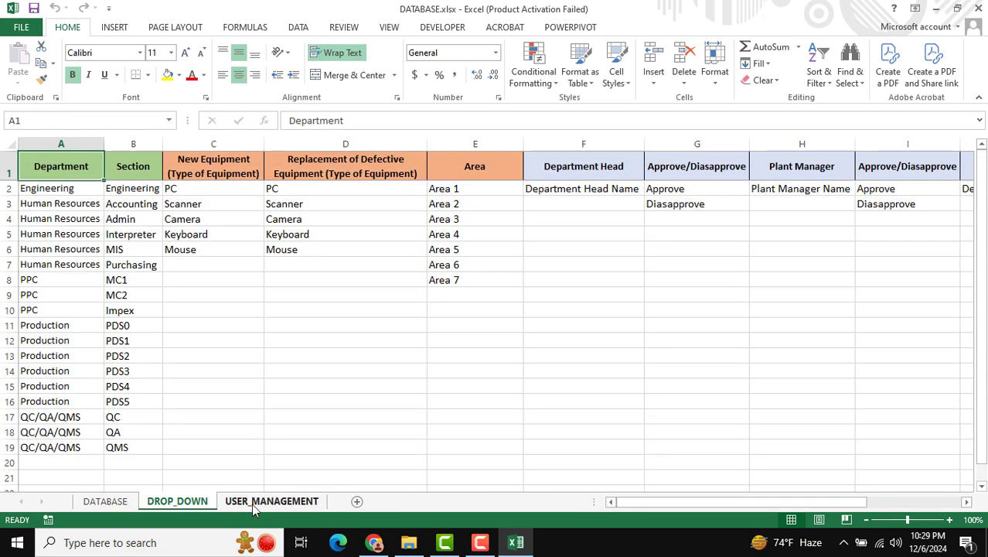
pyautogui.click(251, 503)
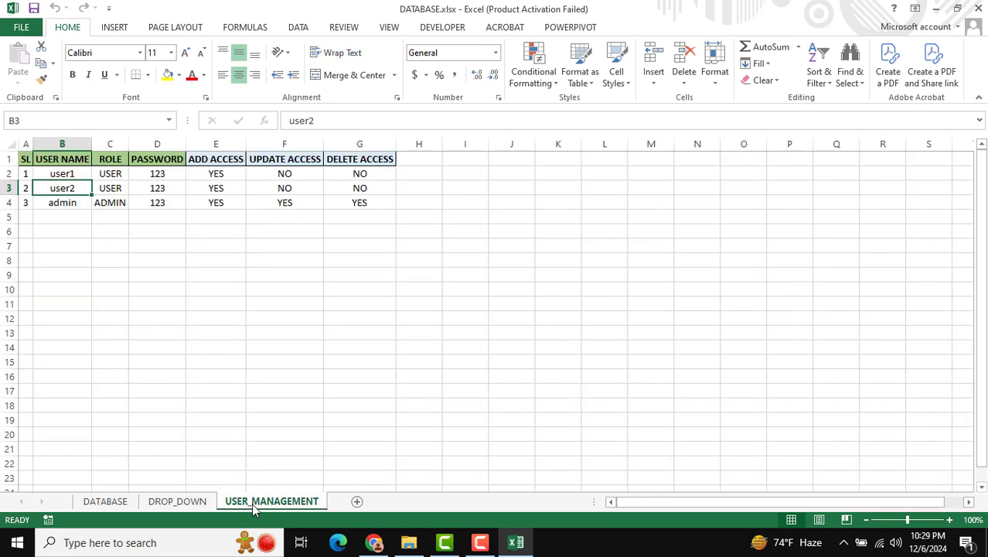
pyautogui.click(105, 503)
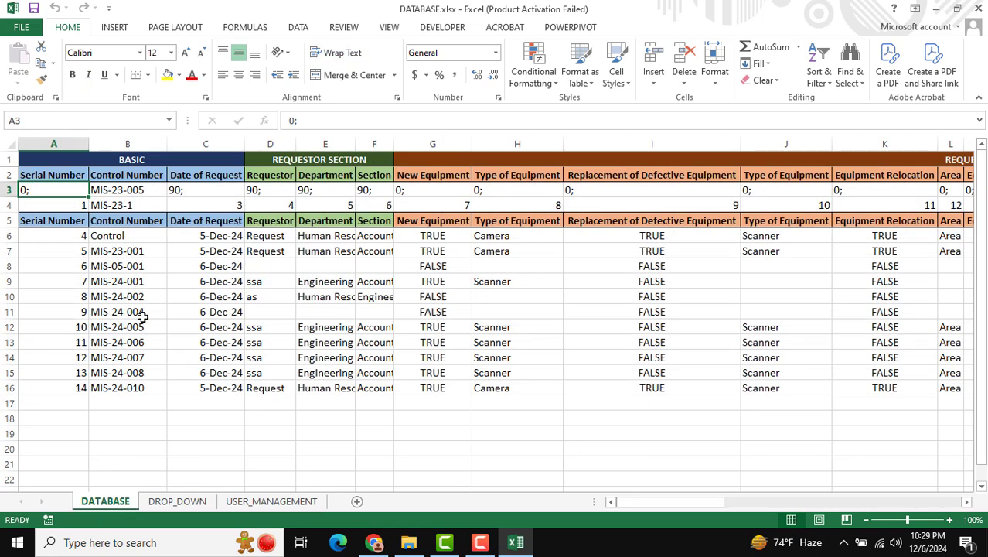
pyautogui.hotkey('ctrl', 'Home')
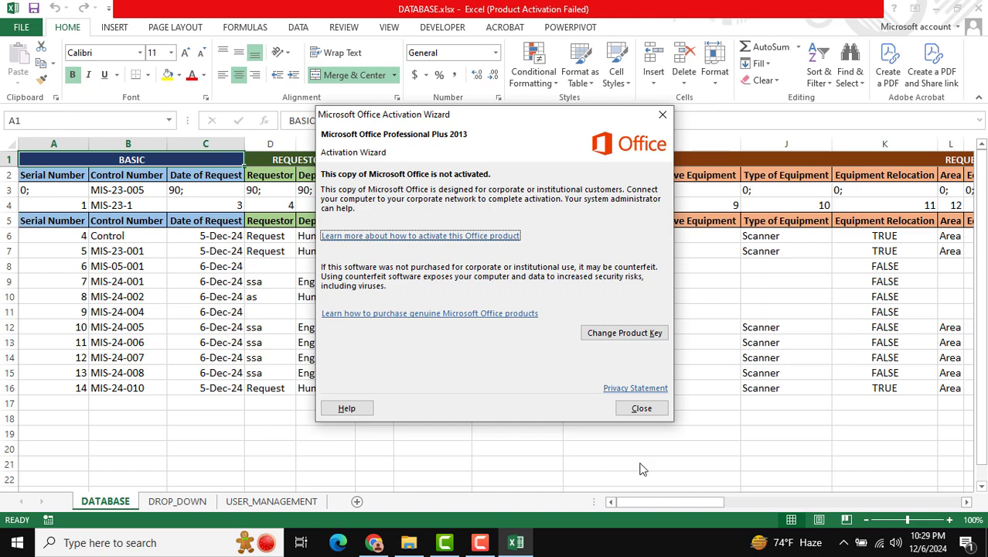
# - Dismiss the Office activation warning and scan DATABASE's header row from A2 to column AH
pyautogui.click(644, 408)
pyautogui.click(64, 173)
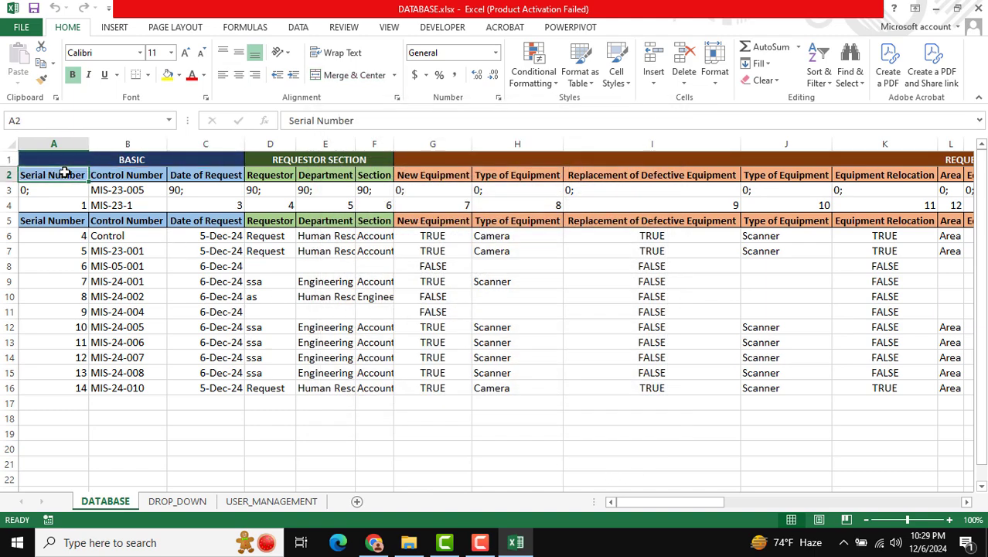
pyautogui.hotkey('ctrl', 'Right')
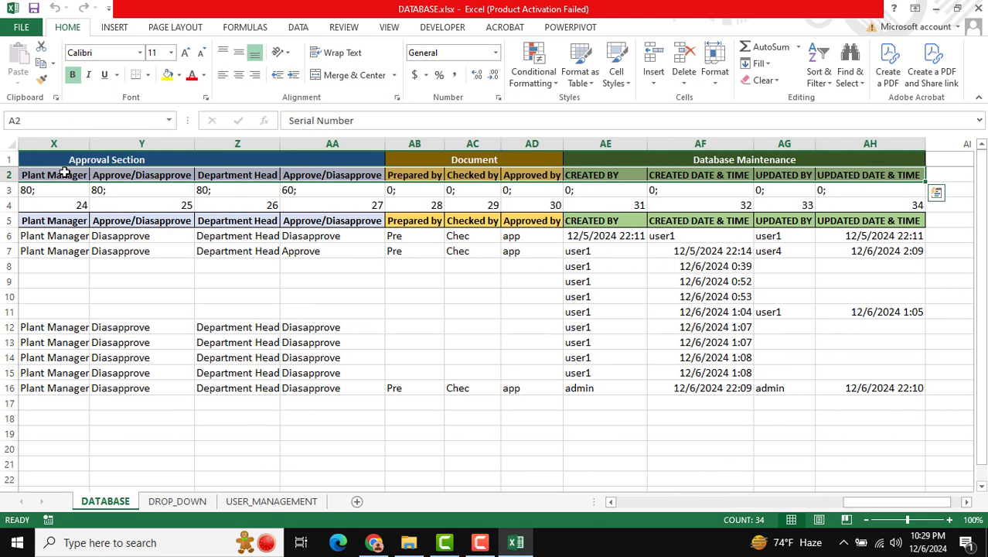
pyautogui.hotkey('ctrl', 'Left')
pyautogui.press('Down')
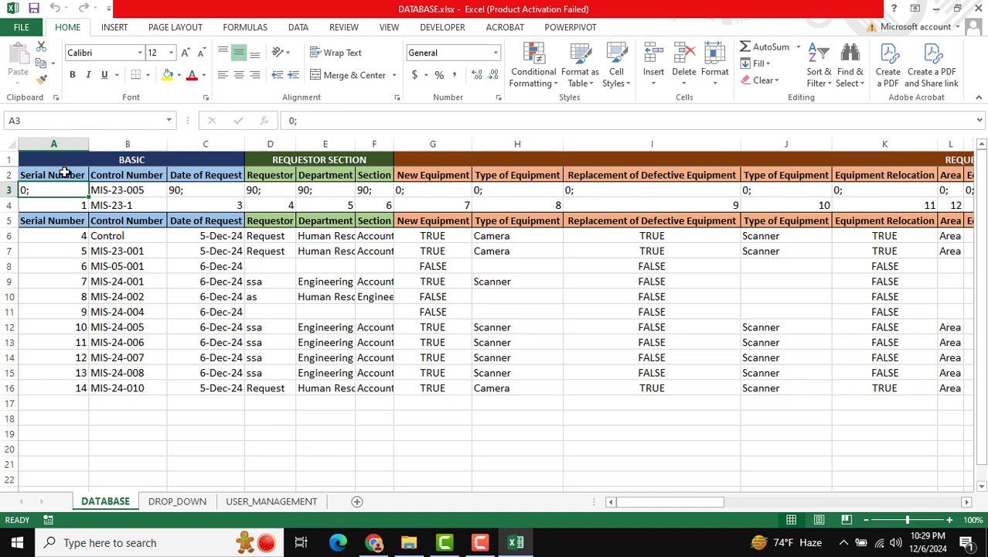
# - On DROP_DOWN, select the Department list A2:A19 and sample section cells like Accounting and MIS
pyautogui.click(174, 504)
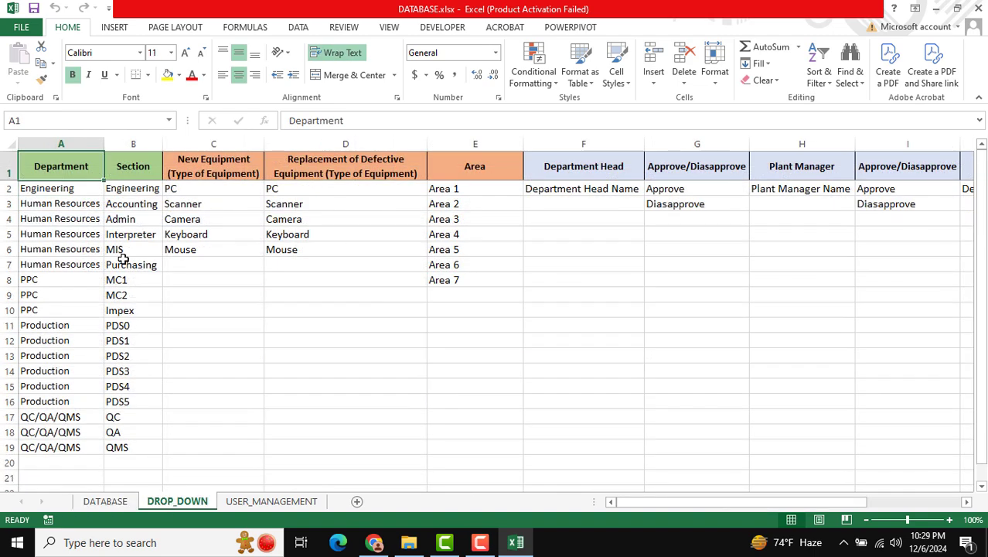
pyautogui.press('Down')
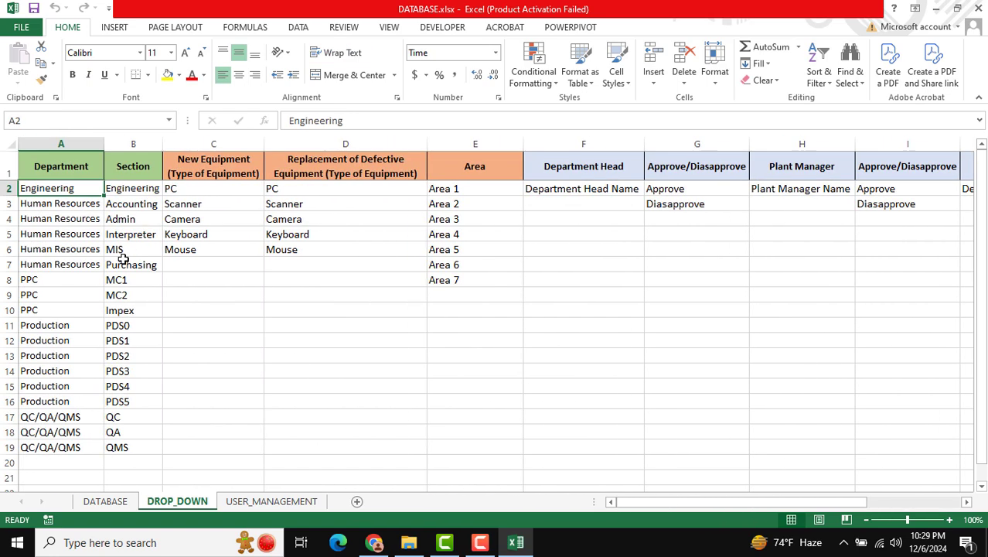
pyautogui.hotkey('ctrl', 'shift', 'Down')
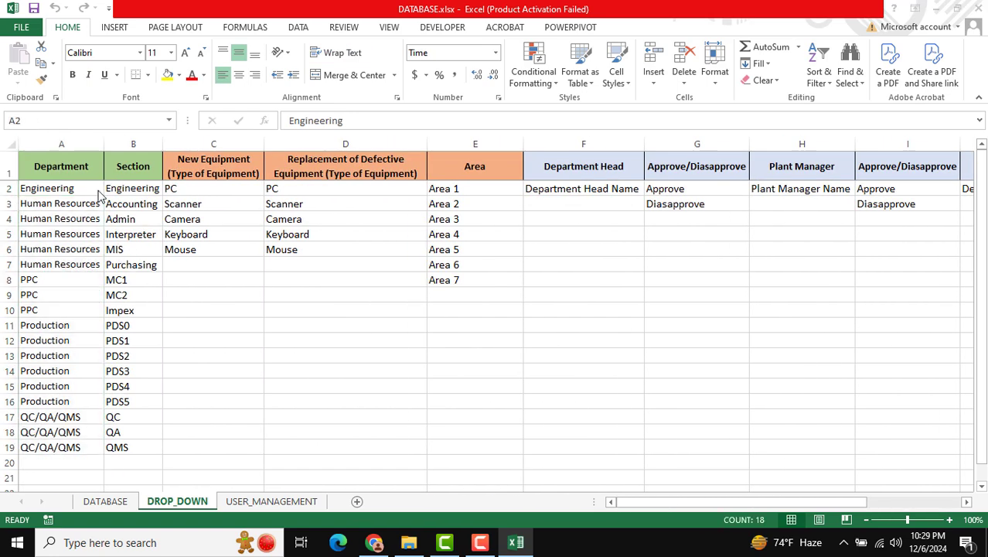
pyautogui.click(135, 206)
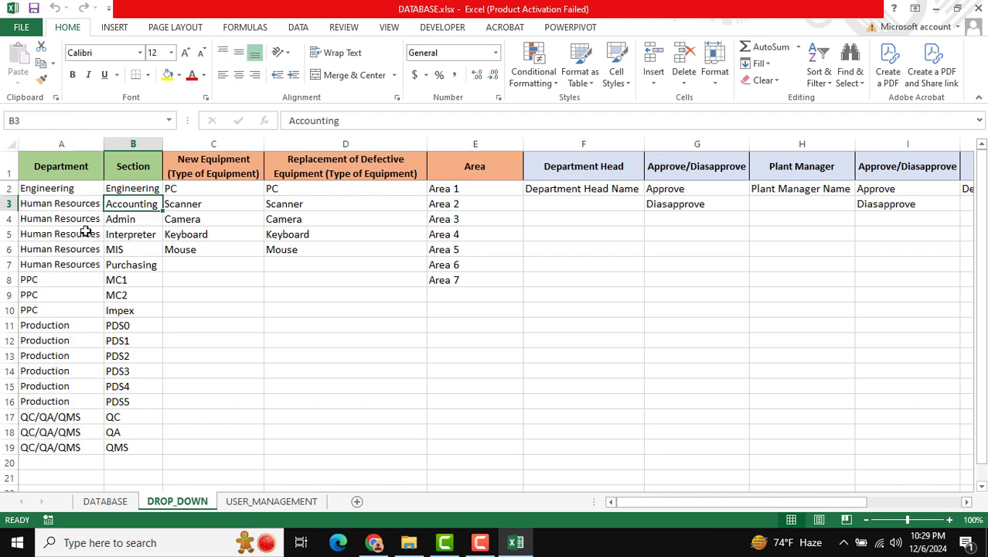
pyautogui.click(68, 170)
pyautogui.click(136, 168)
pyautogui.moveTo(59, 203); pyautogui.dragTo(67, 267)
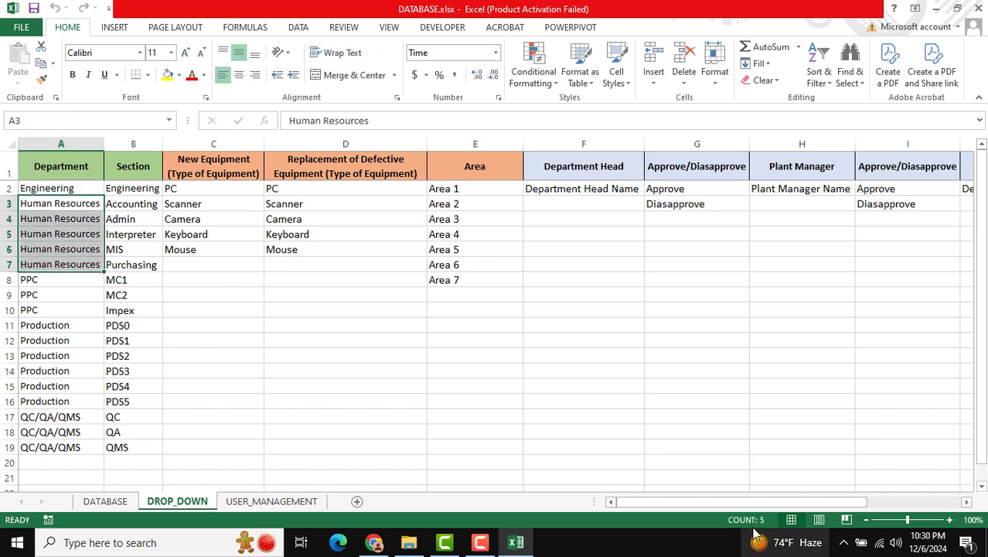
pyautogui.click(133, 245)
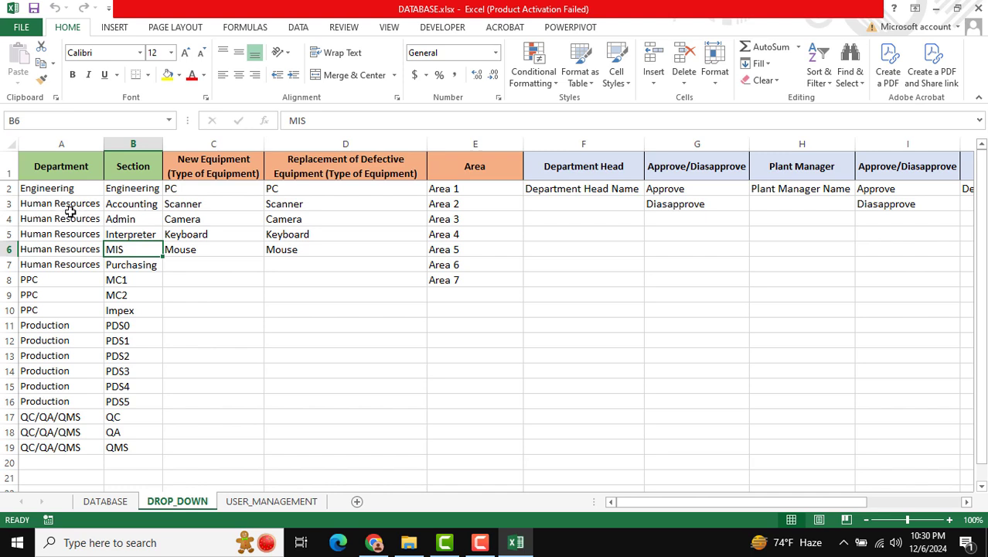
# - Highlight the Human Resources sections and the Production PDS0–PDS5 ranges on DROP_DOWN
pyautogui.click(54, 204)
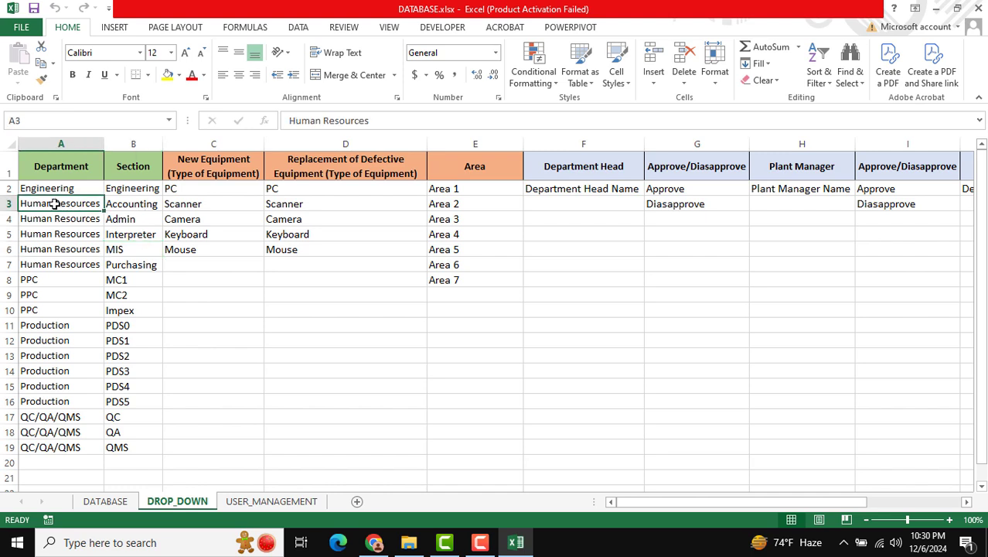
pyautogui.click(137, 204)
pyautogui.moveTo(135, 218); pyautogui.dragTo(135, 261)
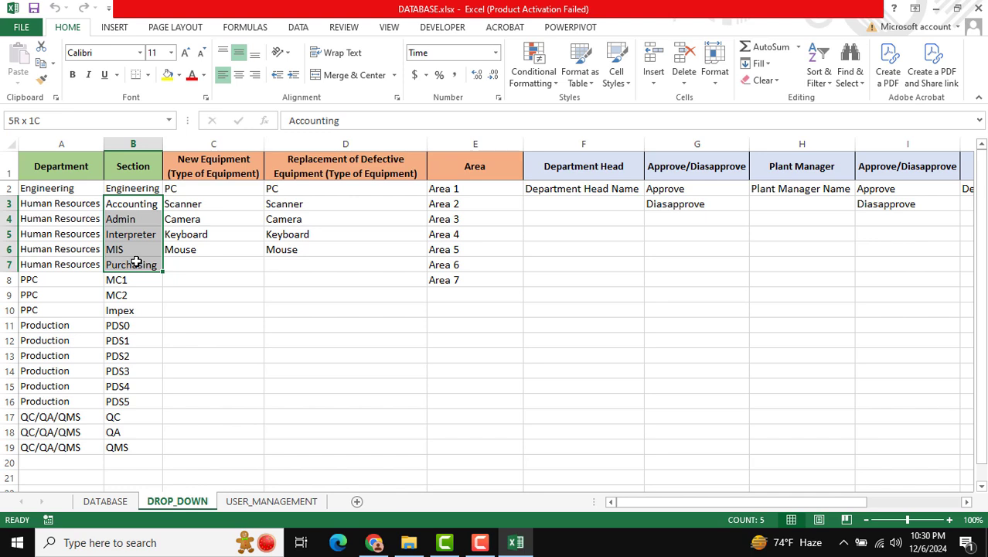
pyautogui.moveTo(54, 325); pyautogui.dragTo(72, 401)
pyautogui.moveTo(126, 325); pyautogui.dragTo(119, 400)
pyautogui.click(117, 325)
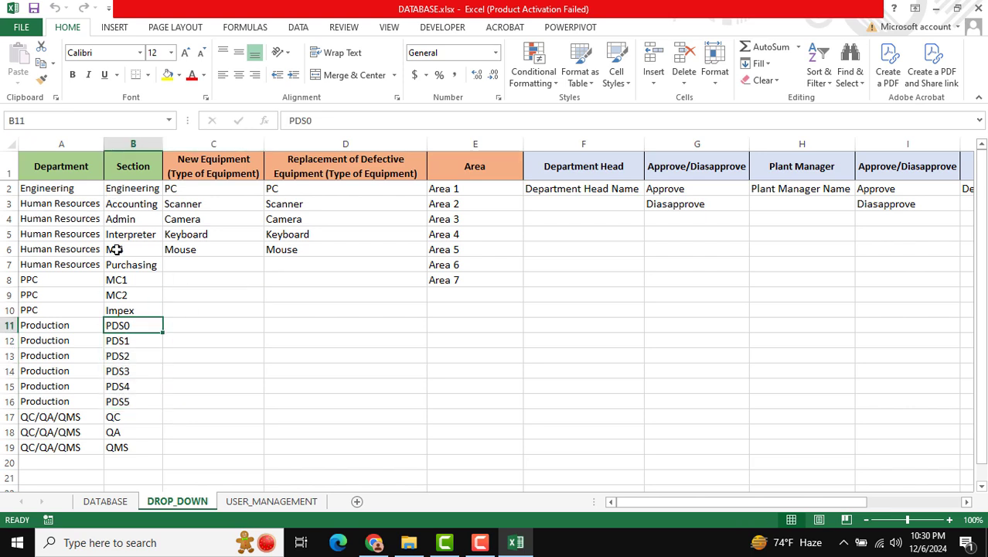
pyautogui.hscroll(3, 218, 249)
pyautogui.moveTo(205, 198); pyautogui.dragTo(712, 221)
pyautogui.moveTo(747, 503); pyautogui.dragTo(645, 504)
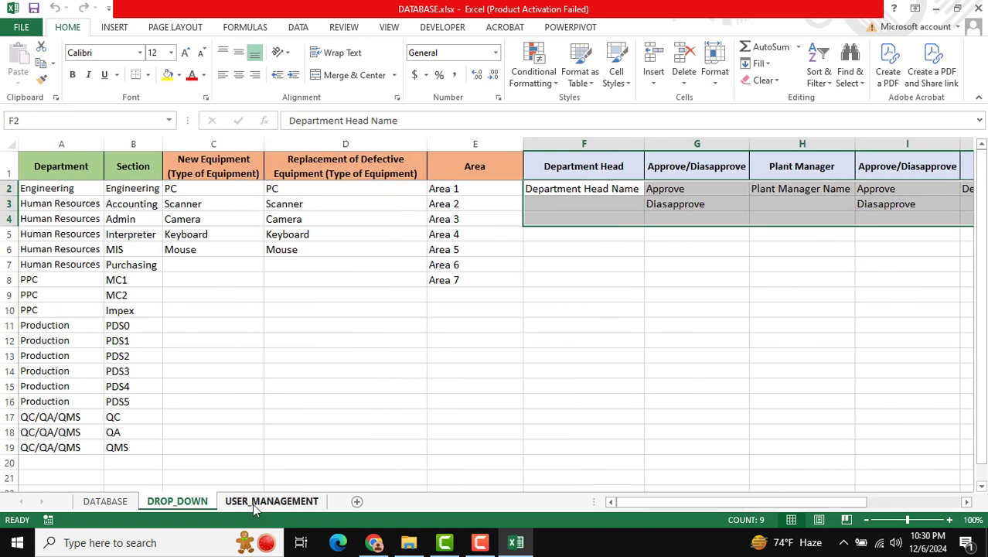
# - Select the user table rows A2:G5 on USER_MANAGEMENT
pyautogui.click(255, 501)
pyautogui.click(249, 330)
pyautogui.moveTo(26, 173); pyautogui.dragTo(369, 220)
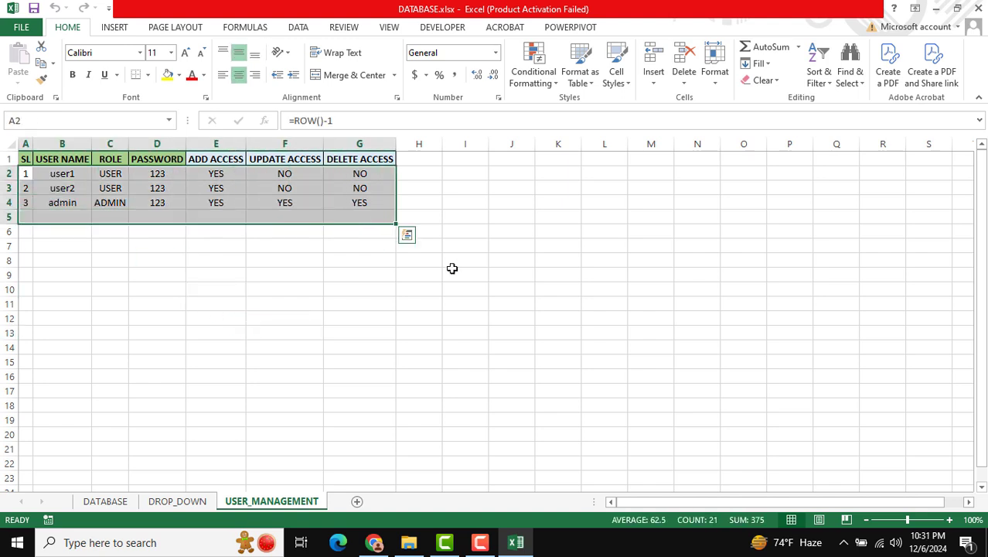
# - Close Excel and open External Database Management (User Management+Invoice).xlsm
pyautogui.click(979, 7)
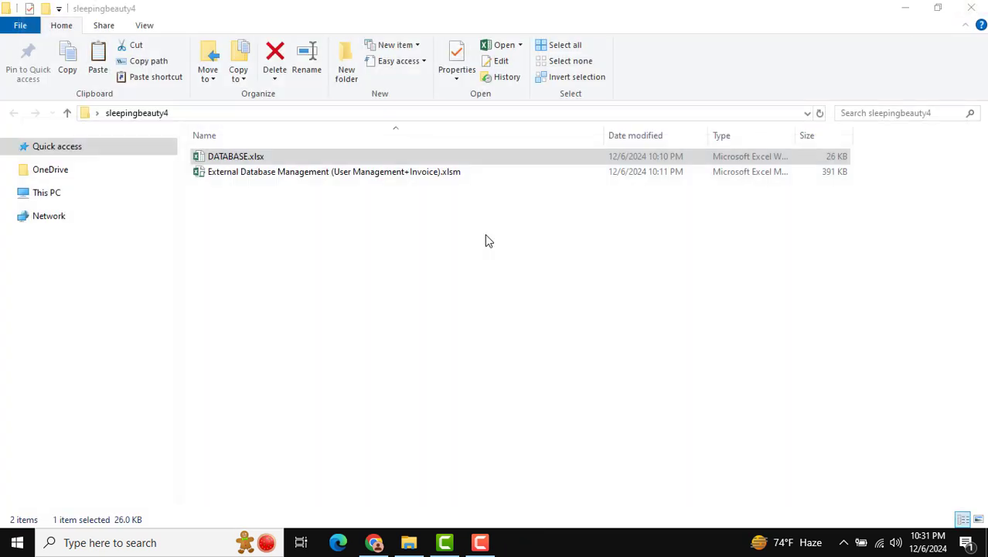
pyautogui.click(333, 244)
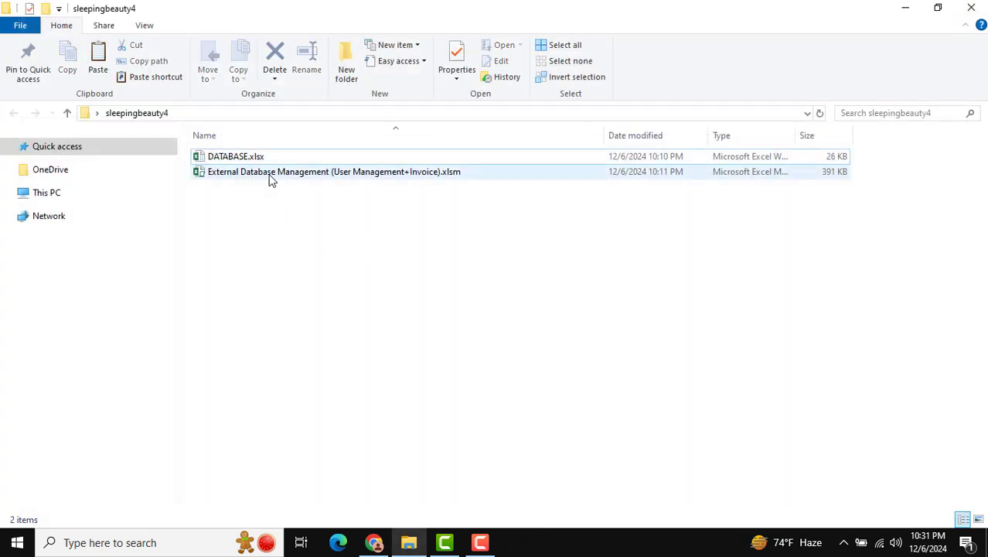
pyautogui.doubleClick(249, 179)
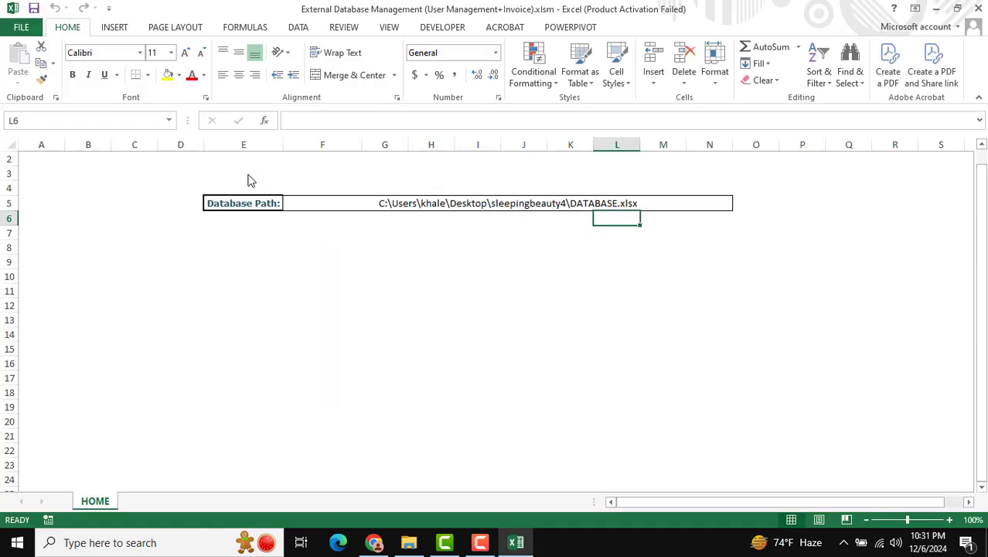
# - Inspect the current path in F5 and check DATABASE.xlsx's location in the folder
pyautogui.press('Escape')
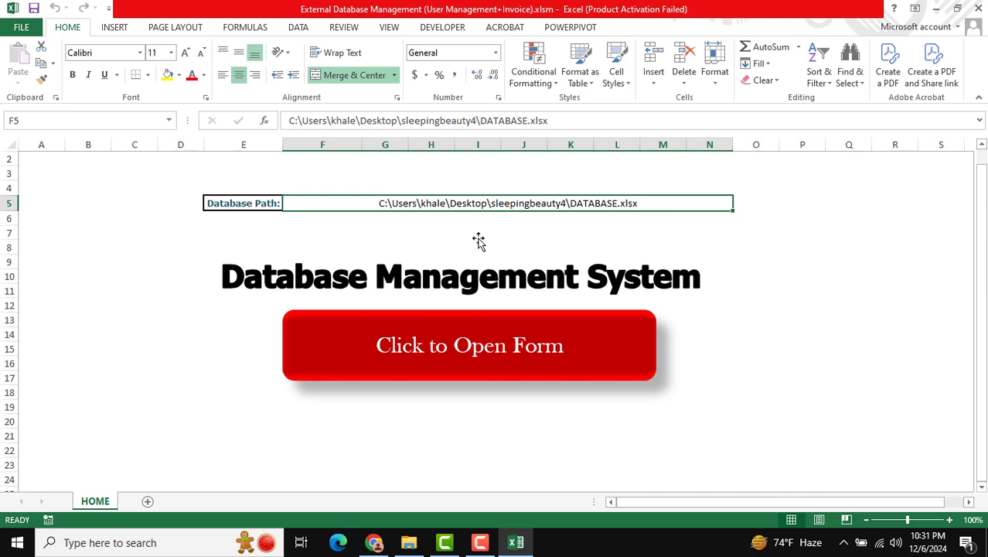
pyautogui.moveTo(551, 122); pyautogui.dragTo(285, 118)
pyautogui.click(765, 201)
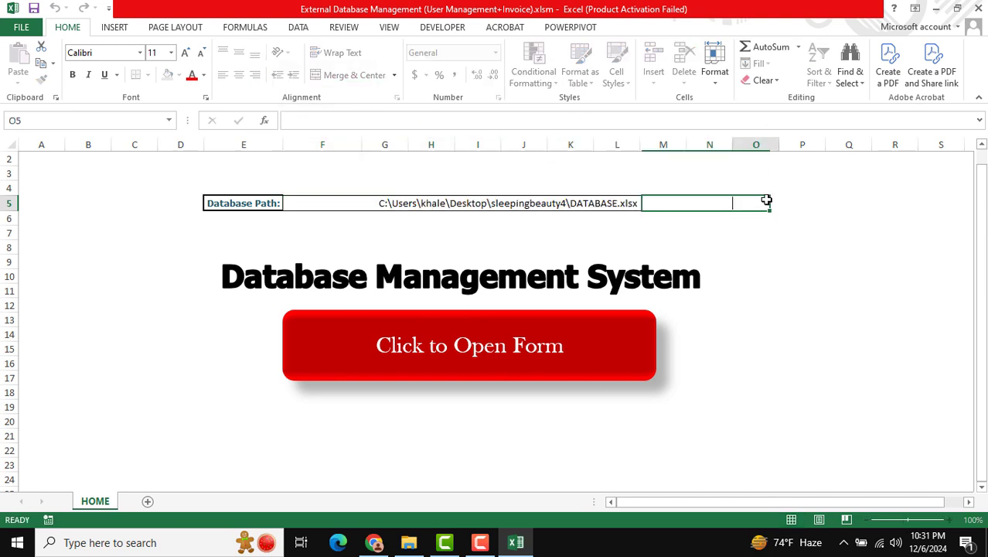
pyautogui.click(936, 8)
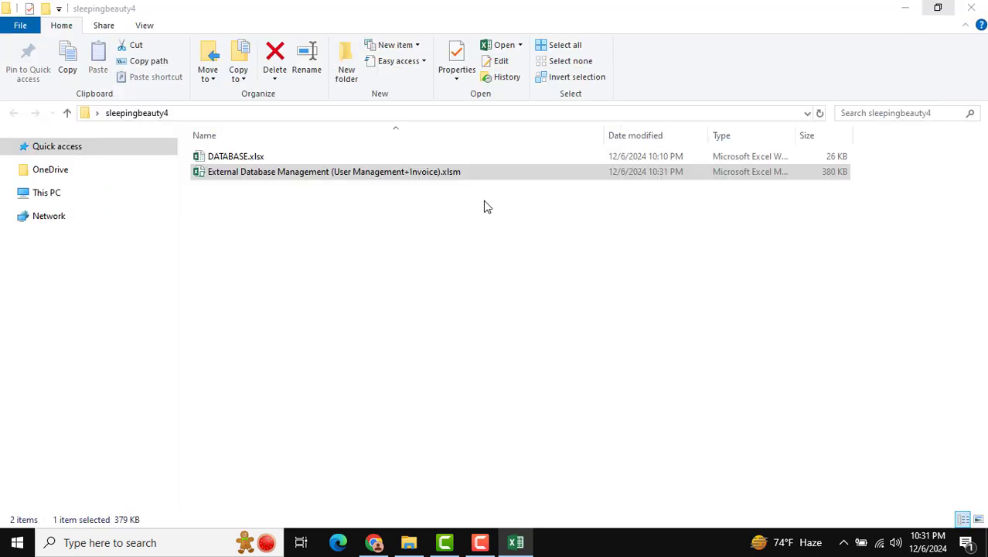
pyautogui.click(249, 157)
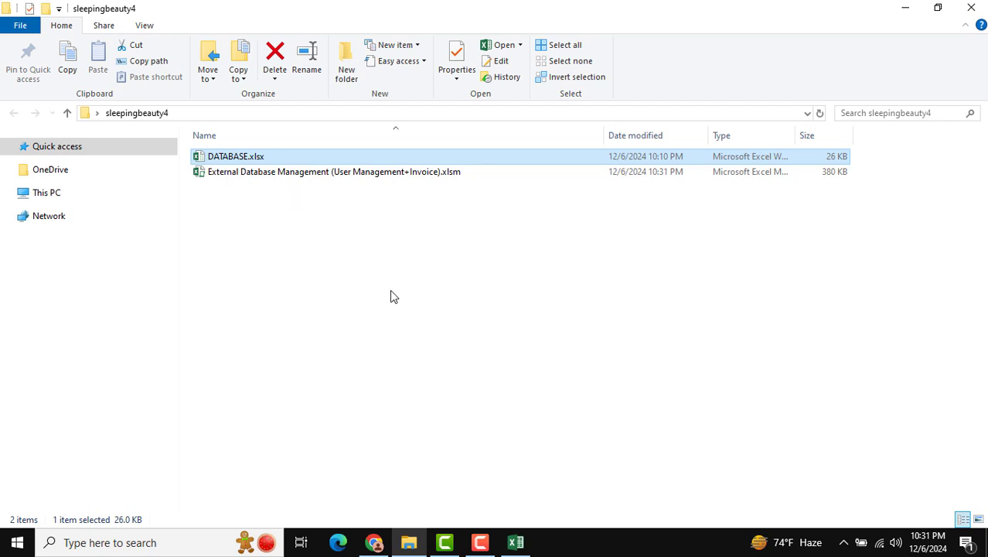
# - Edit F5 to point at DATABASE.xlsx in sleepingbeauty4 and launch the login form
pyautogui.click(516, 543)
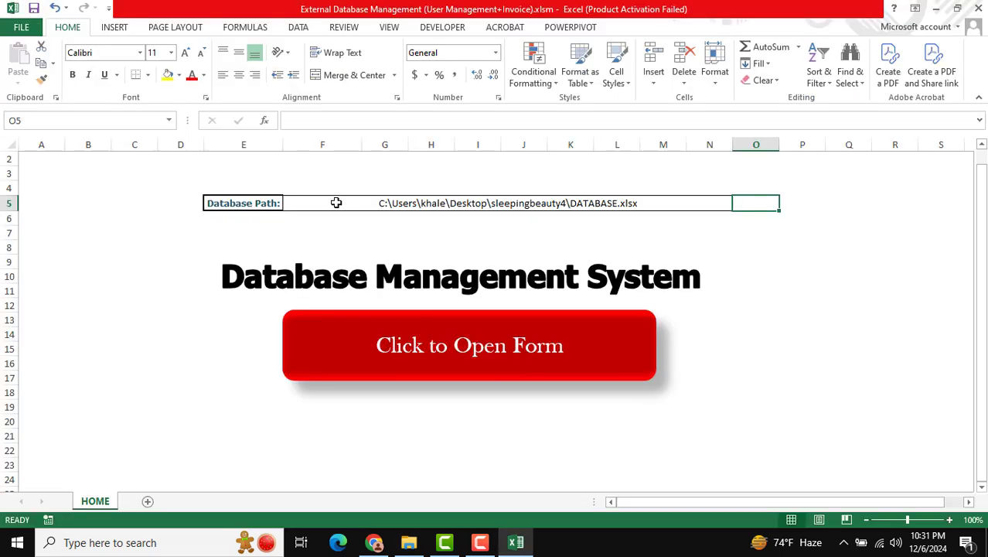
pyautogui.click(336, 203)
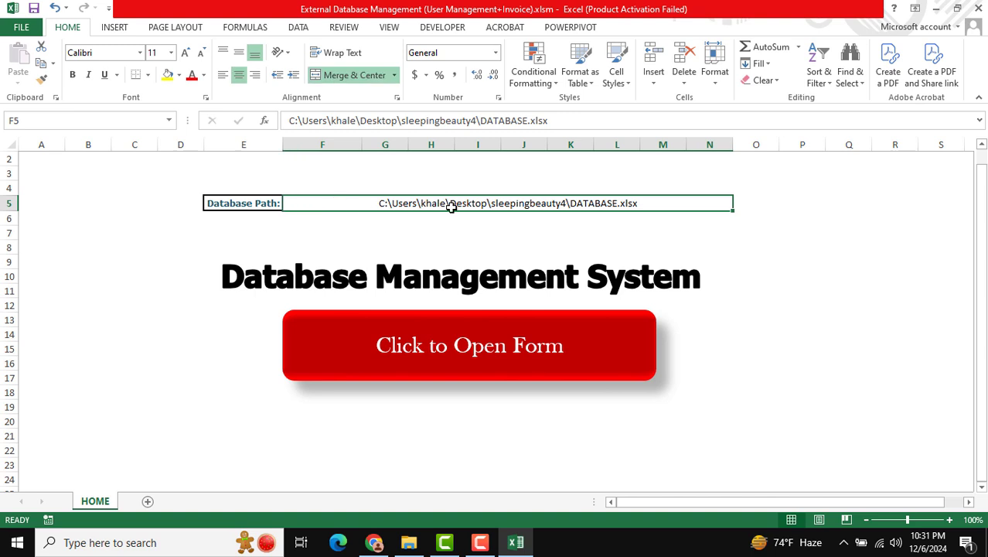
pyautogui.click(295, 124)
pyautogui.moveTo(294, 124)
pyautogui.mouseDown()
pyautogui.moveTo(572, 120)
pyautogui.moveTo(277, 119)
pyautogui.mouseUp()
pyautogui.click(480, 120)
pyautogui.click(514, 170)
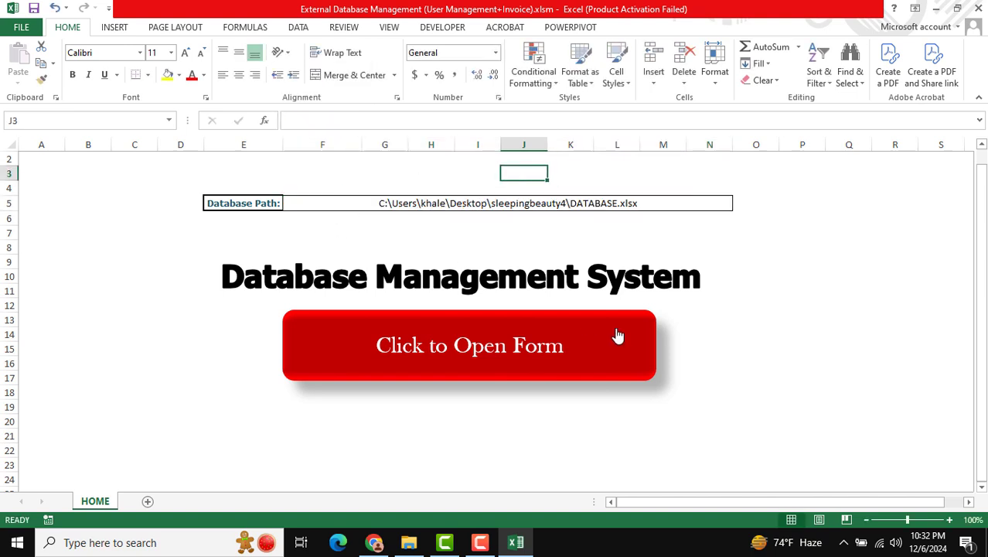
pyautogui.click(752, 337)
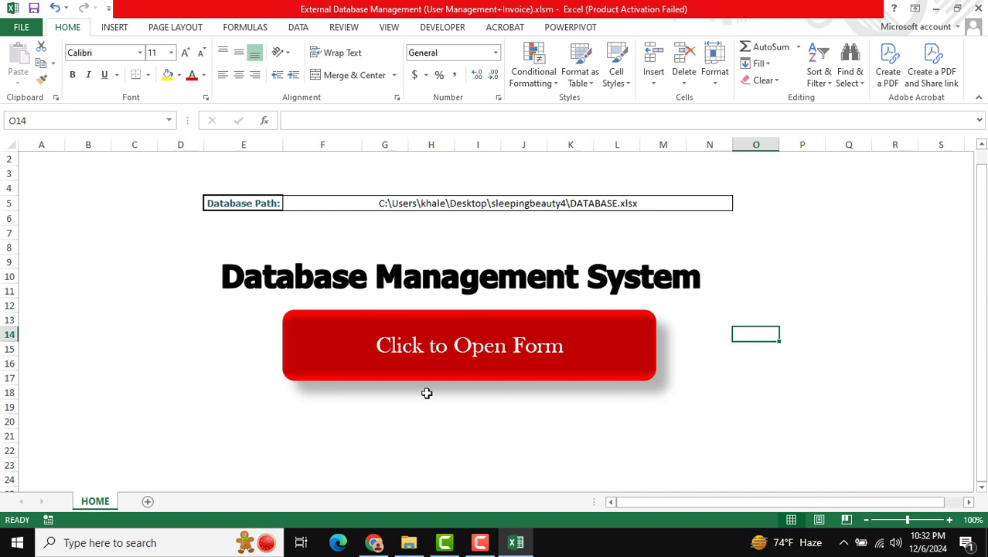
pyautogui.click(435, 345)
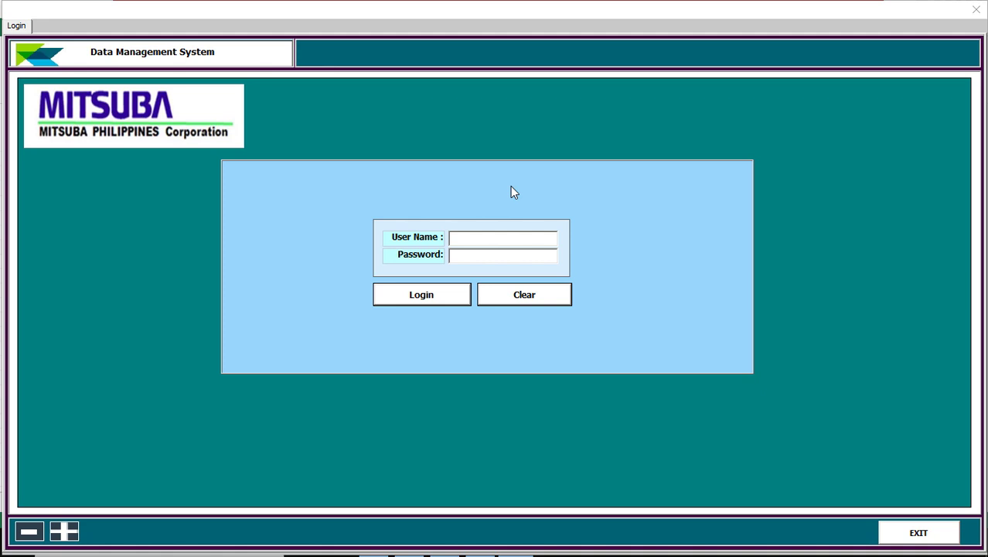
# - Enter the administrator user name and password and log in
pyautogui.click(486, 237)
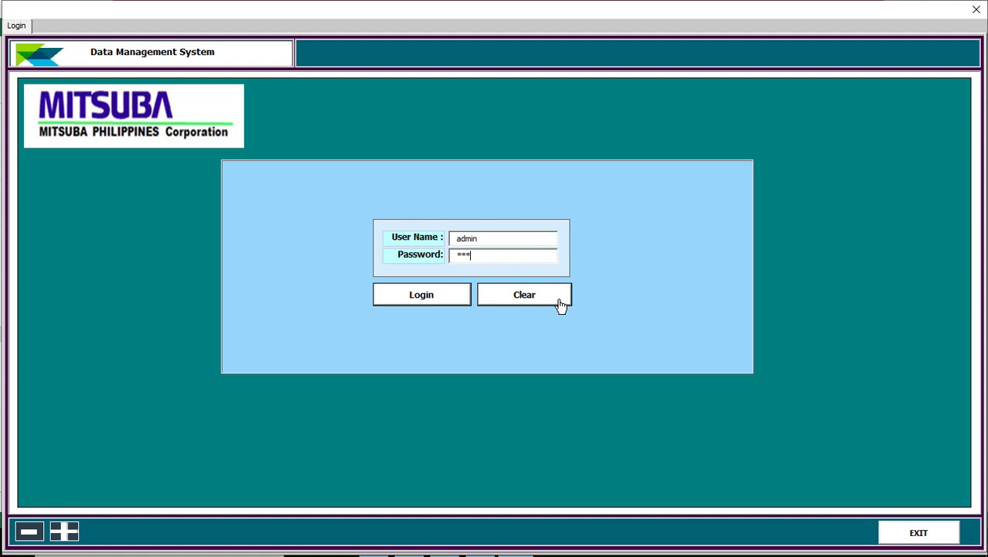
pyautogui.click(420, 298)
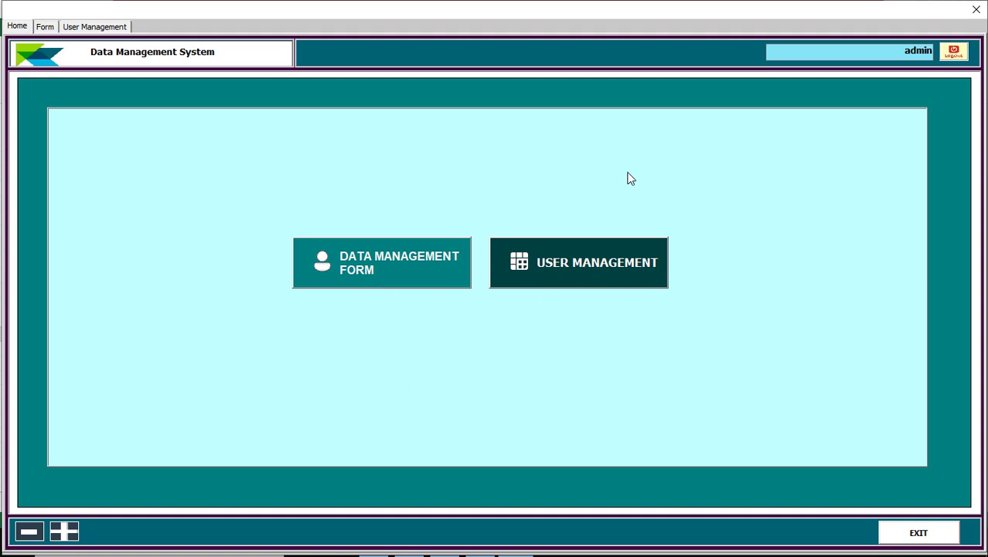
pyautogui.click(949, 60)
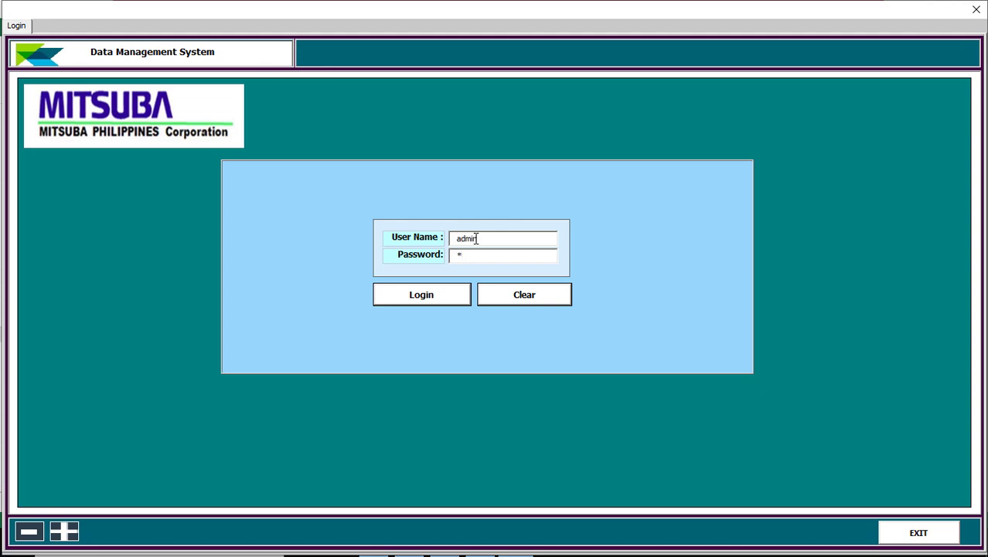
pyautogui.write('*')
pyautogui.press('Return')
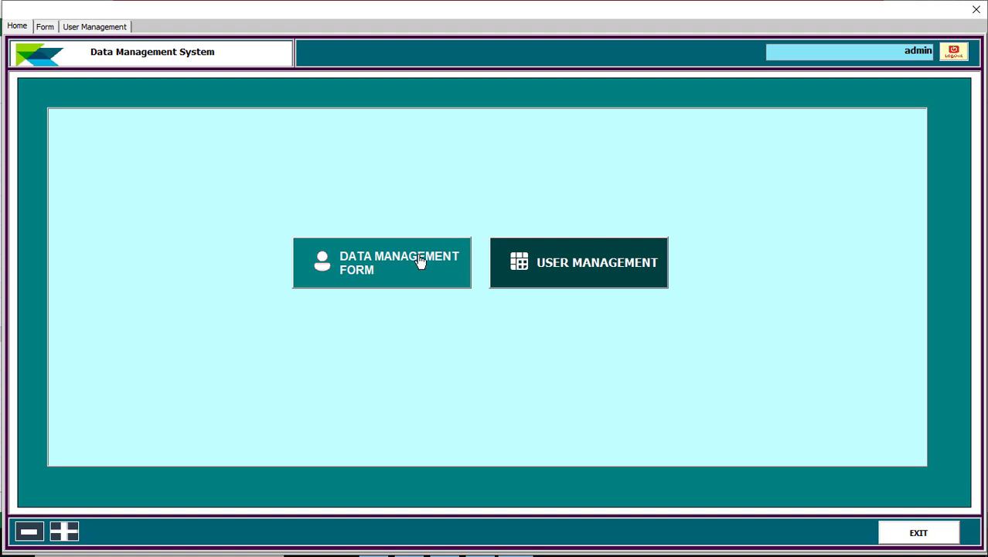
# - Open User Management, choose the USER role, and enter the new user's password
pyautogui.click(546, 263)
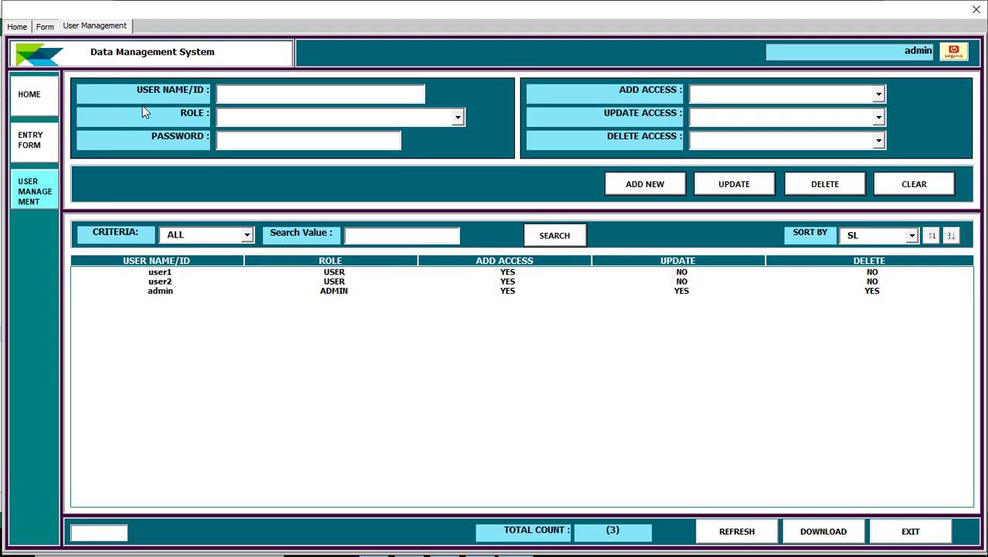
pyautogui.click(321, 118)
pyautogui.click(283, 144)
pyautogui.click(233, 139)
# - Set Add, Update and Delete Access all to YES
pyautogui.click(699, 94)
pyautogui.click(703, 110)
pyautogui.click(700, 117)
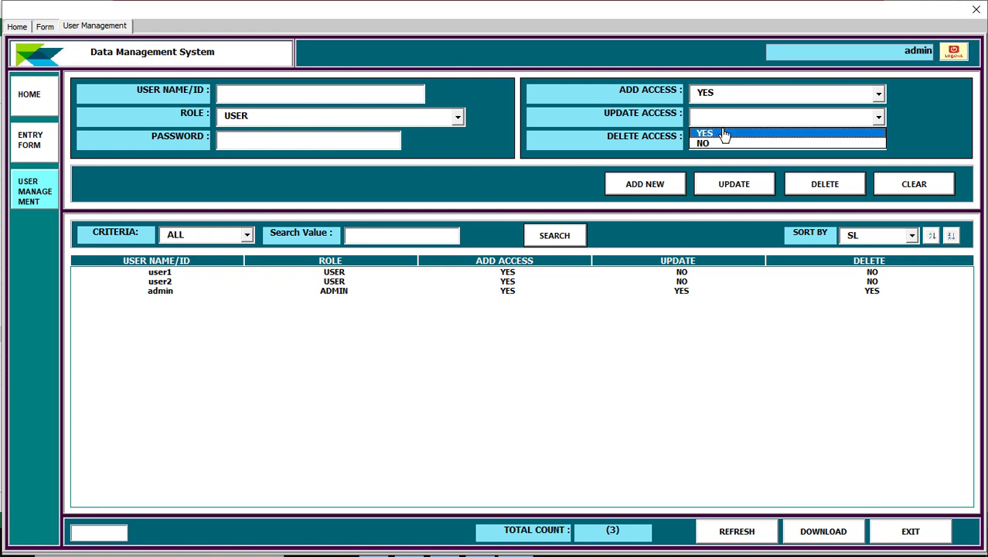
pyautogui.click(728, 136)
pyautogui.click(725, 141)
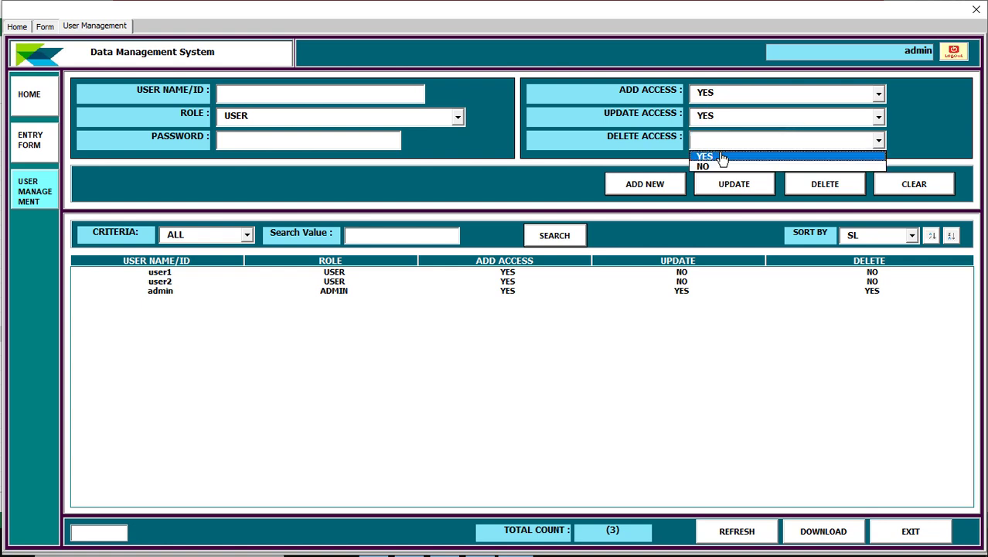
pyautogui.click(722, 158)
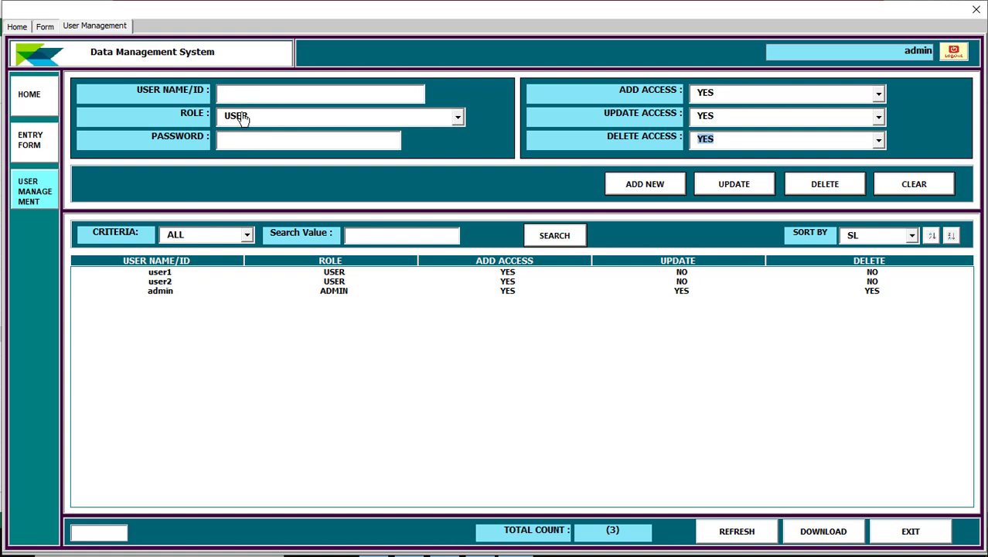
pyautogui.click(235, 91)
# - Try adding existing user ID user1 and acknowledge the Duplicate UserID warning
pyautogui.write('user1')
pyautogui.click(633, 184)
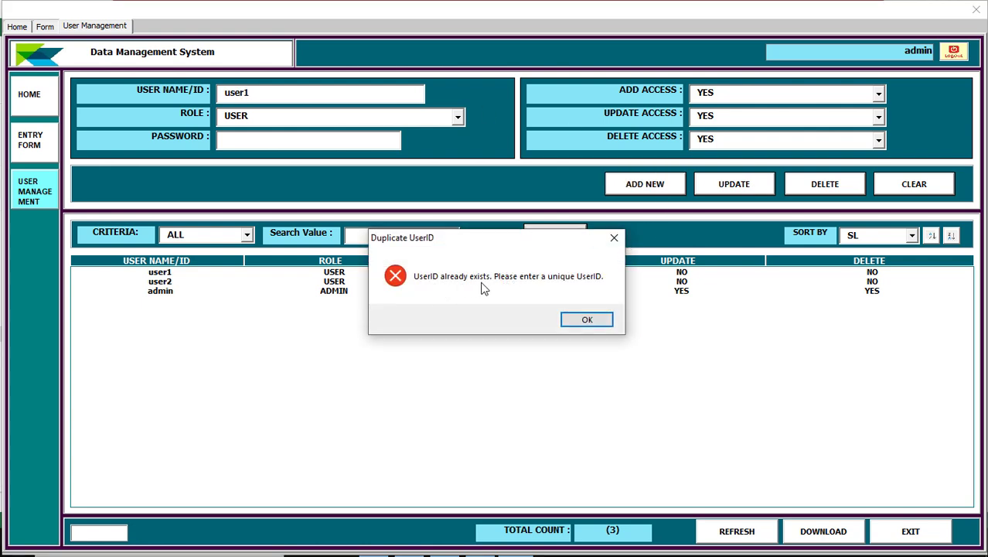
pyautogui.click(586, 320)
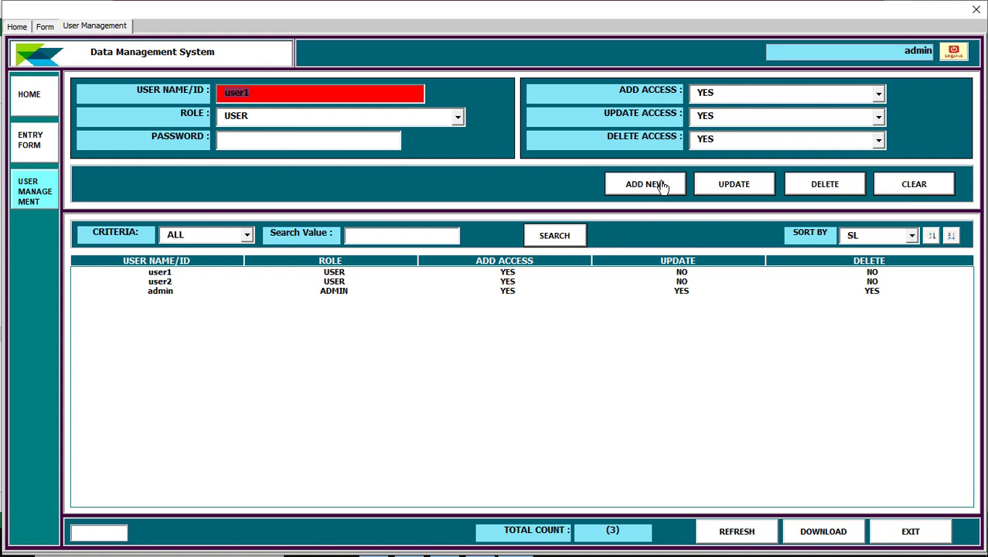
# - Load the second user's record, clear the form, and refresh the user list
pyautogui.click(685, 282)
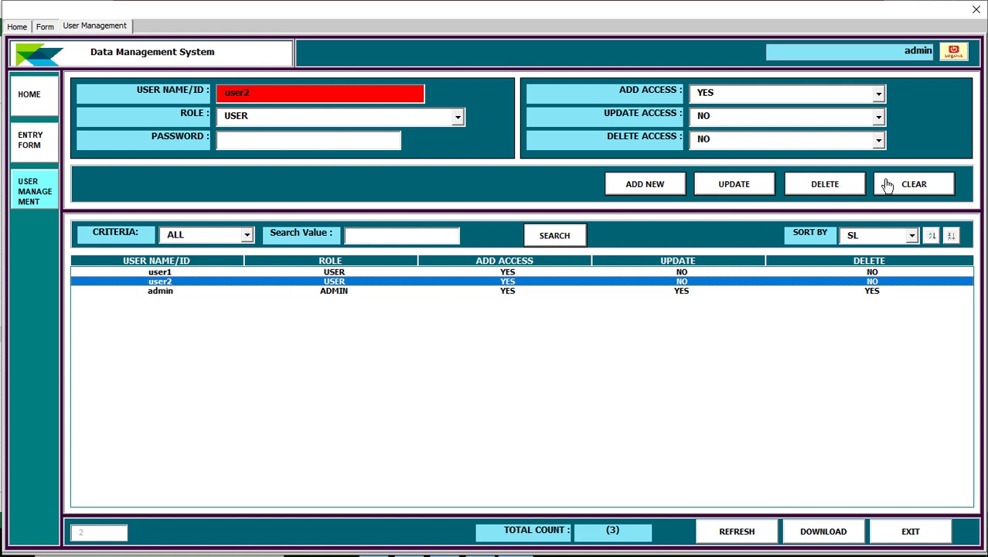
pyautogui.click(916, 189)
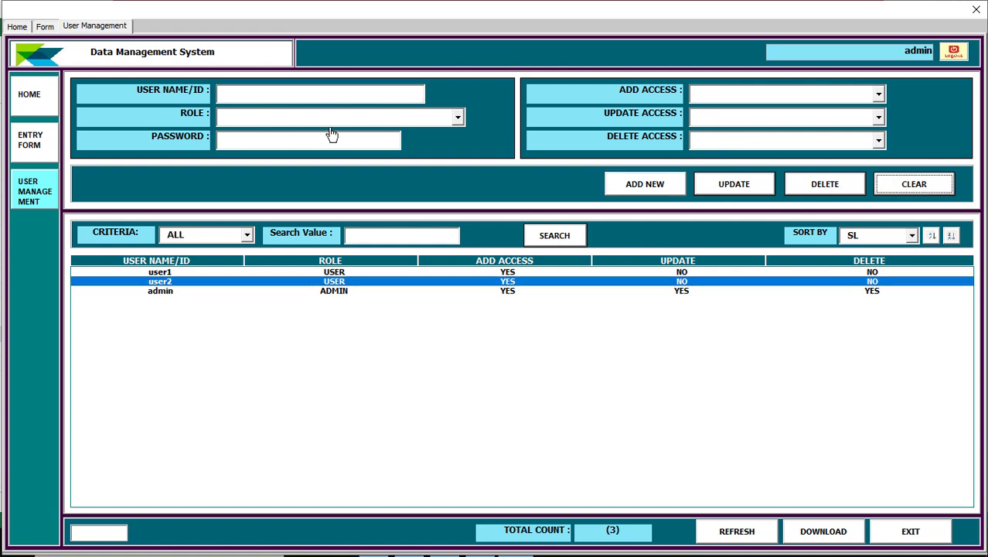
pyautogui.click(741, 533)
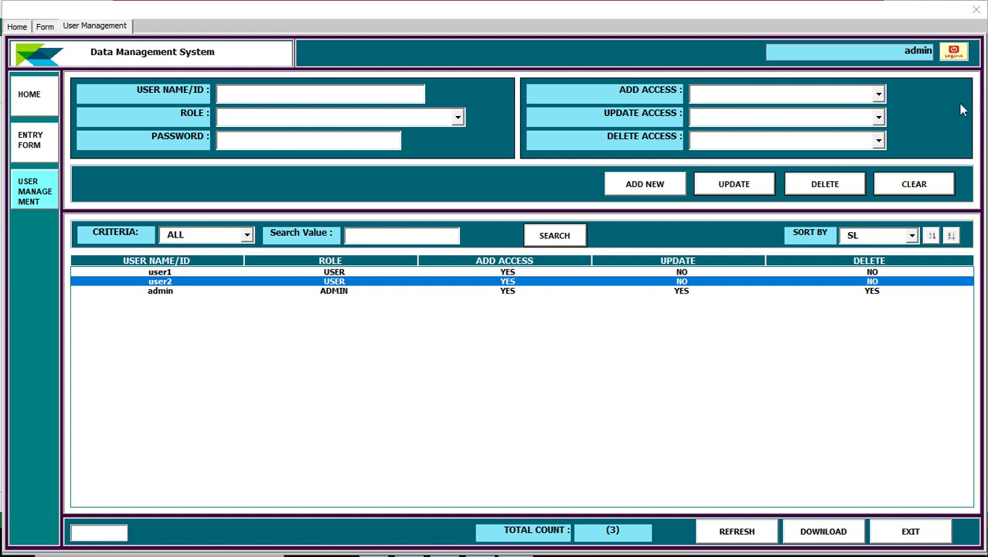
# - Sign in as user1, view the entry form with Update/Delete disabled, then log out
pyautogui.click(955, 52)
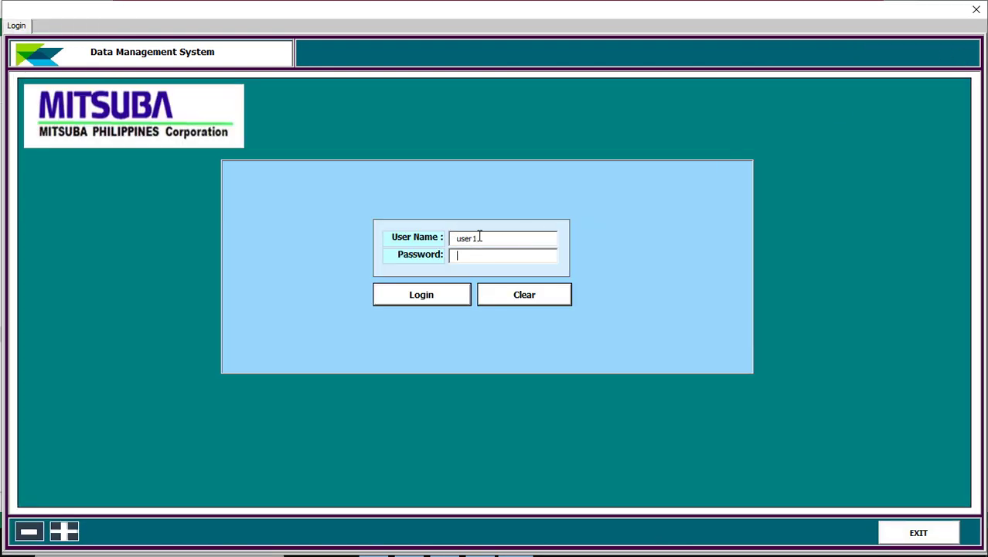
pyautogui.press('Return')
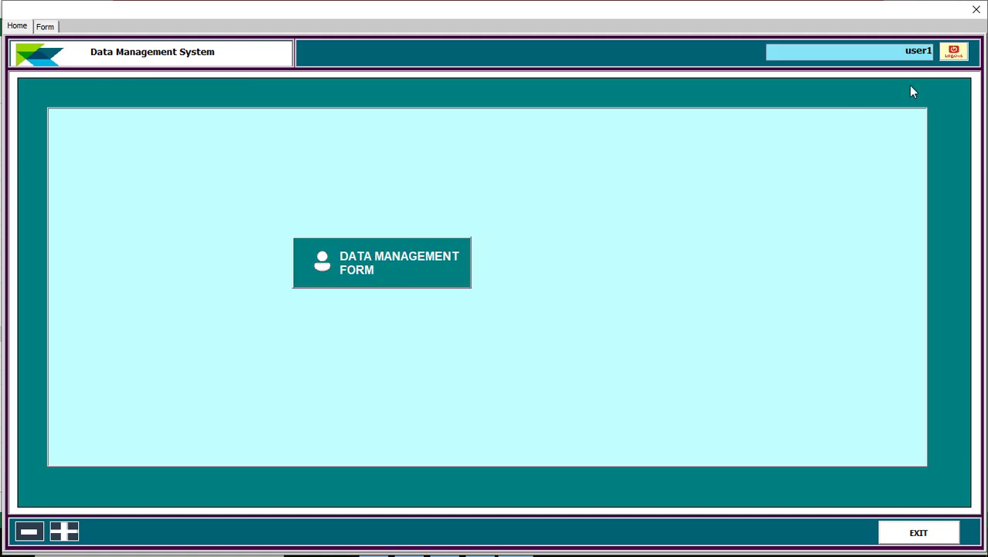
pyautogui.click(381, 265)
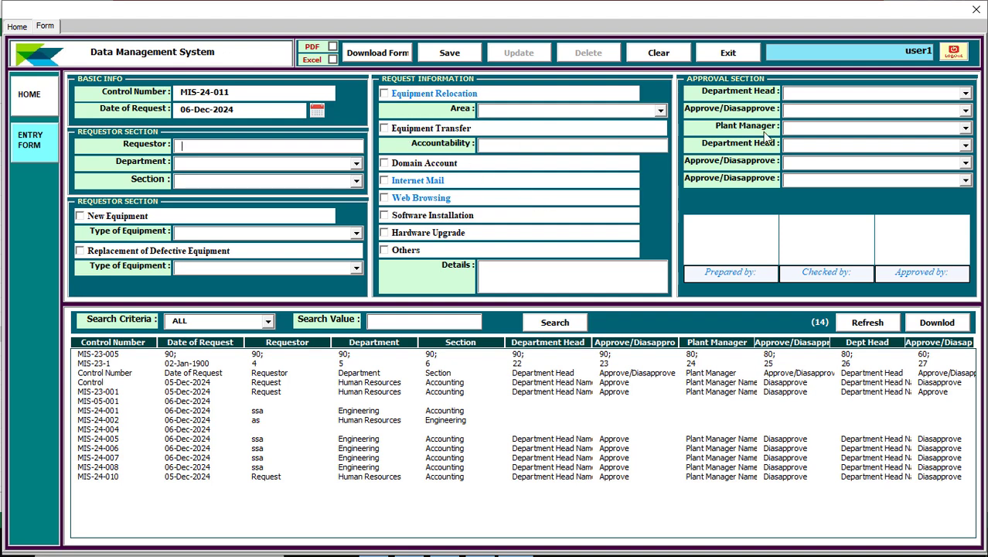
pyautogui.click(955, 54)
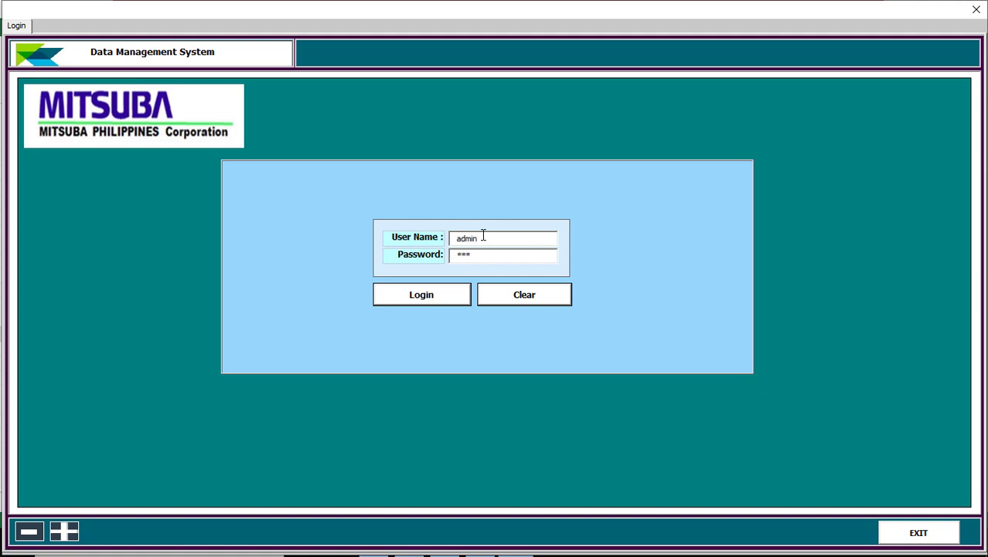
# - Log in as admin, open the entry form, and inspect control number MIS-24-011 and its date
pyautogui.press('Return')
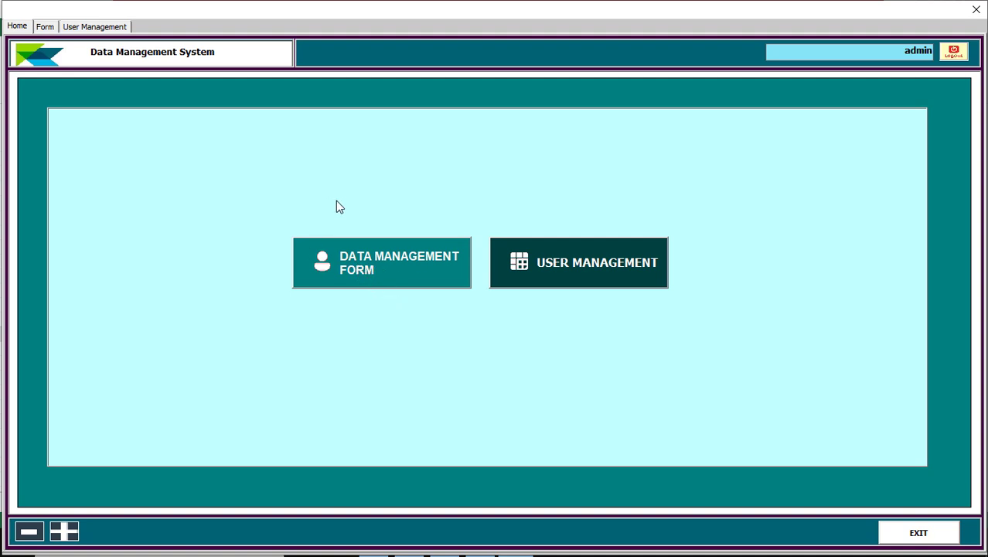
pyautogui.click(370, 265)
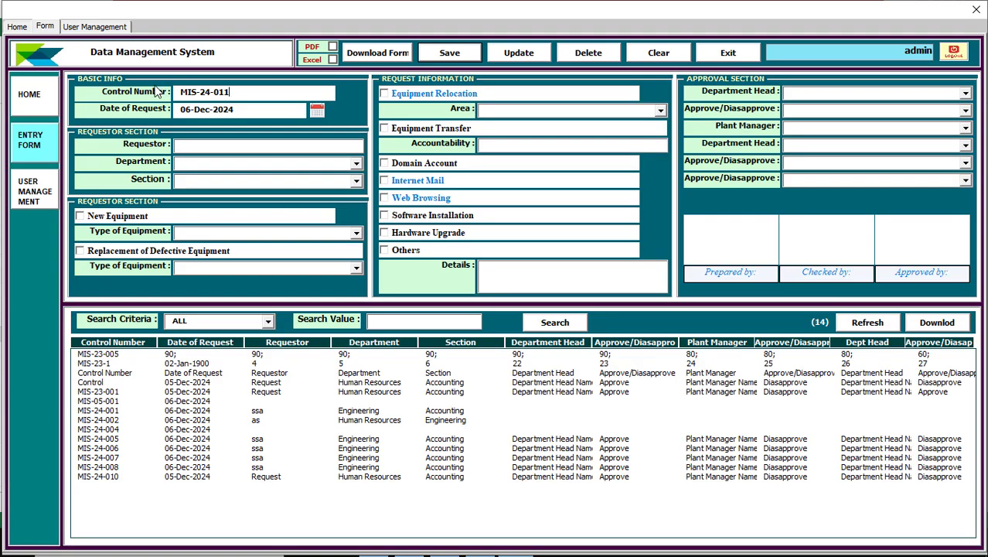
pyautogui.moveTo(247, 92); pyautogui.dragTo(161, 93)
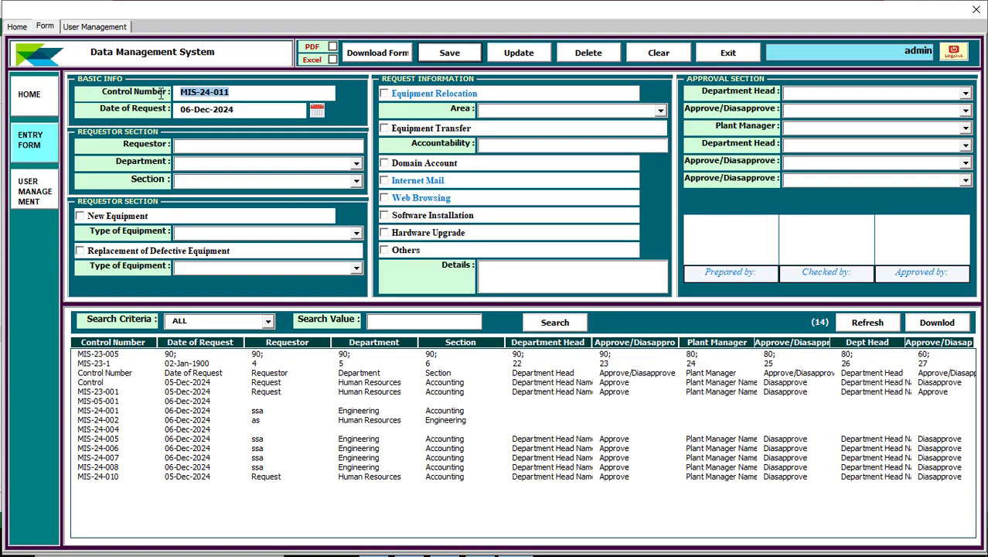
pyautogui.click(259, 92)
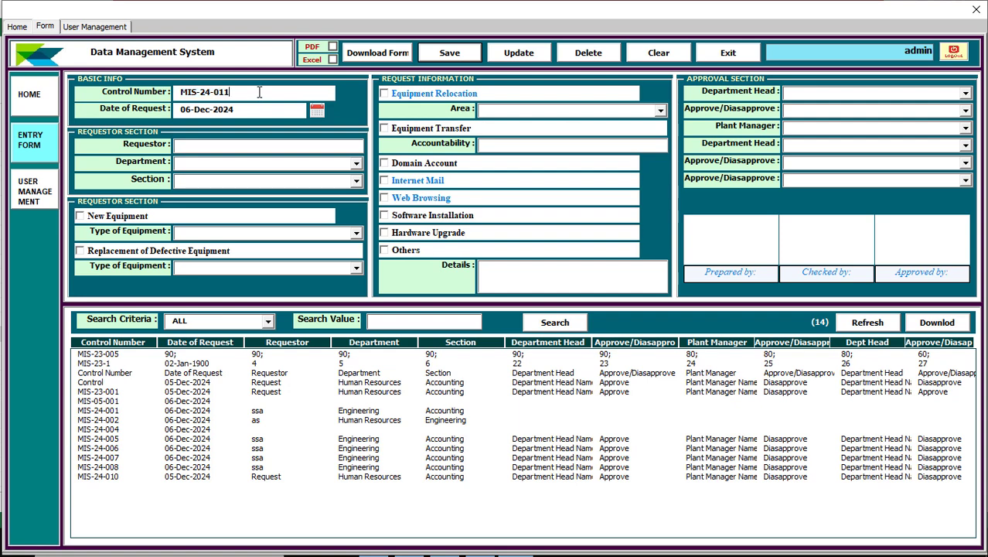
pyautogui.moveTo(197, 92); pyautogui.dragTo(226, 92)
pyautogui.click(236, 91)
pyautogui.moveTo(210, 92); pyautogui.dragTo(204, 91)
pyautogui.moveTo(214, 92); pyautogui.dragTo(233, 92)
pyautogui.click(247, 112)
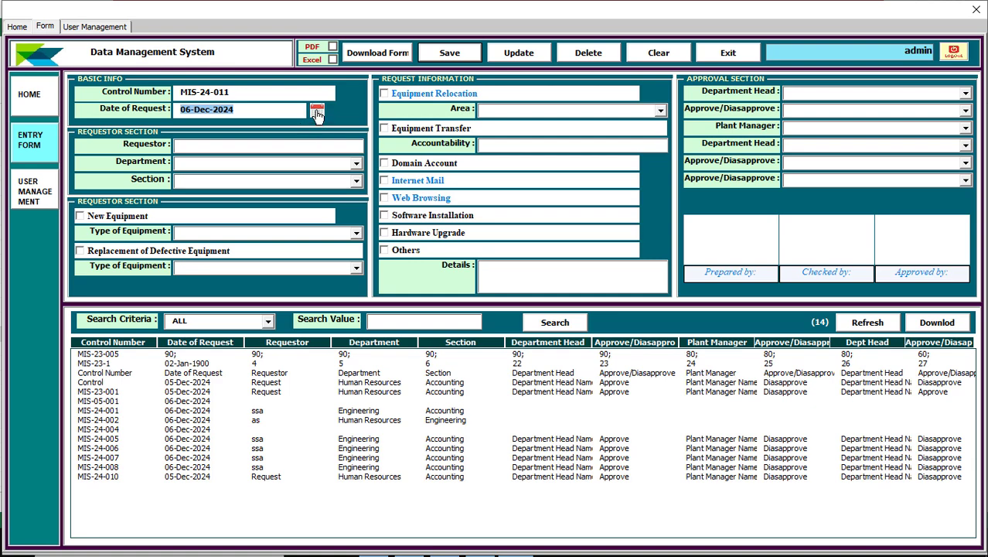
# - Switch the department from Human Resources to QC/QA/QMS, pick section QA, and tick New Equipment
pyautogui.click(317, 112)
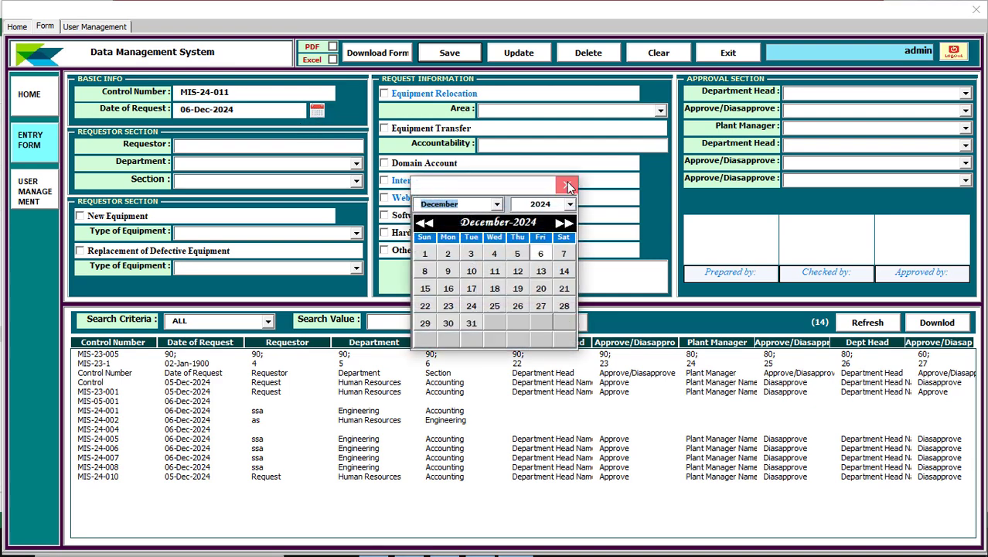
pyautogui.click(568, 186)
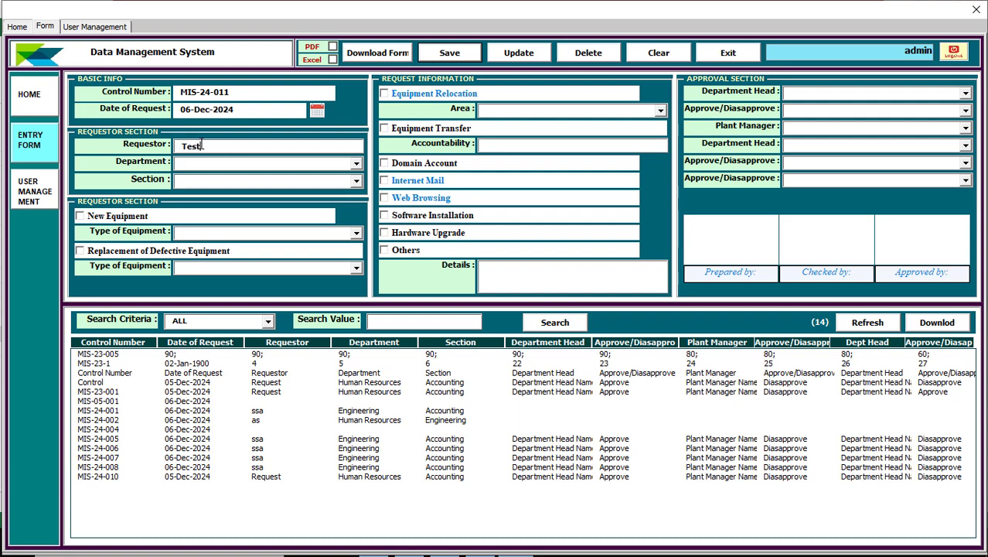
pyautogui.click(258, 169)
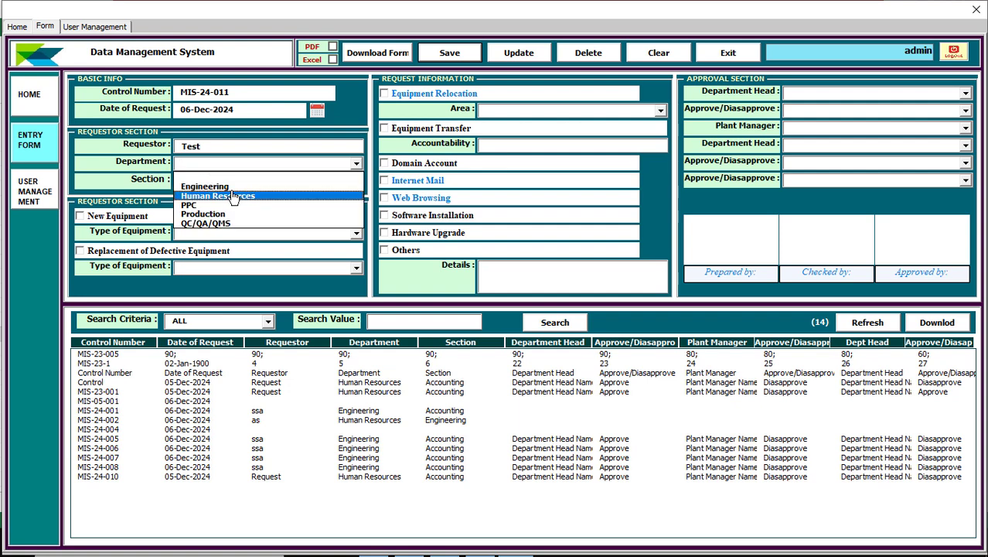
pyautogui.click(245, 200)
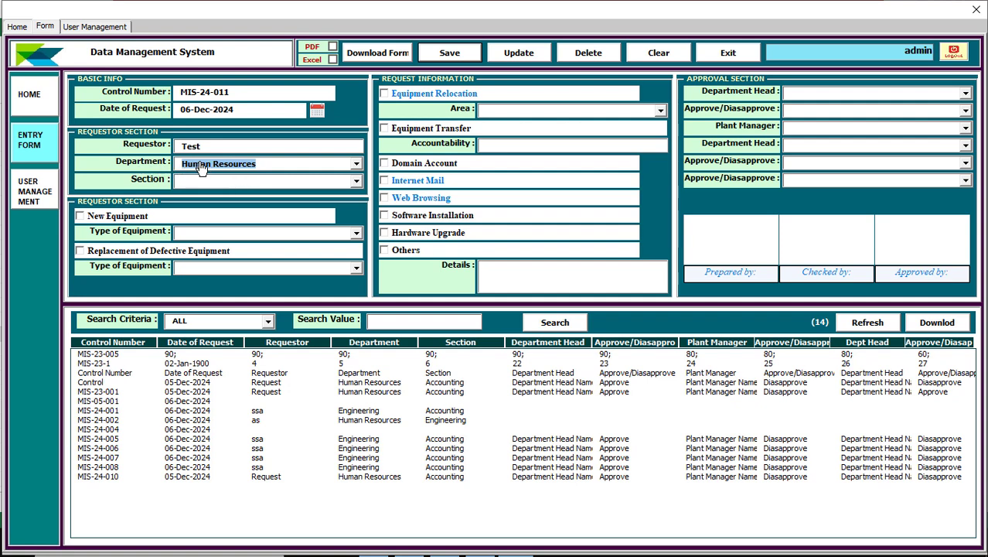
pyautogui.click(210, 182)
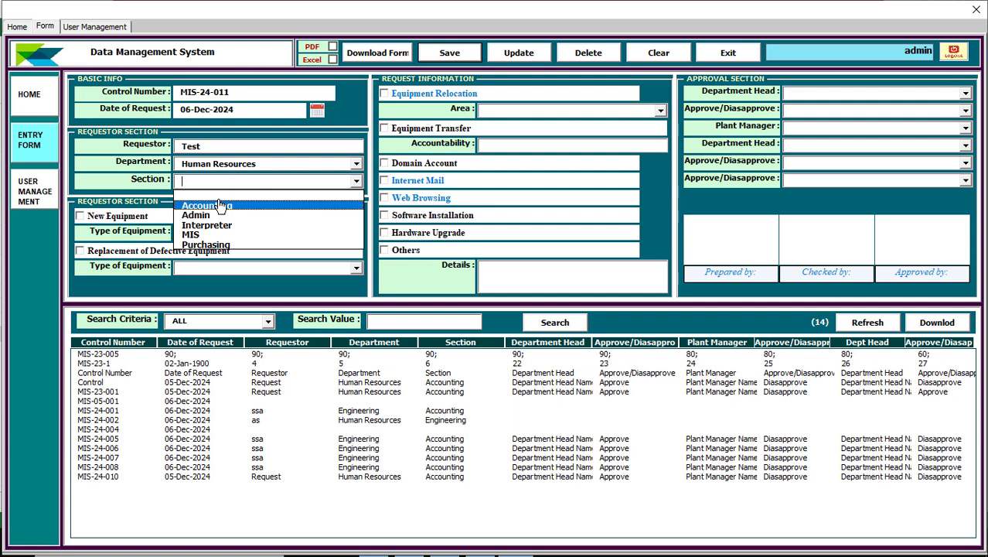
pyautogui.click(235, 167)
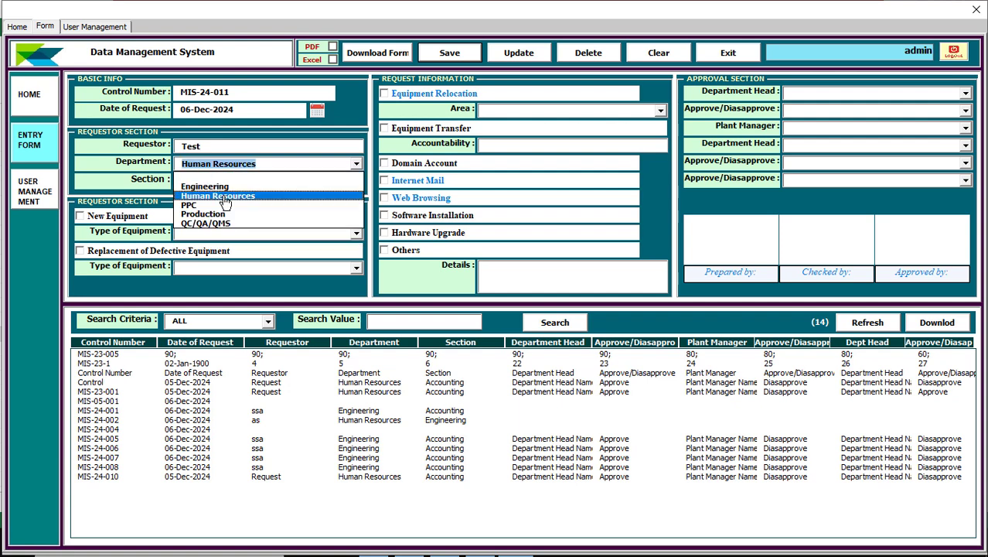
pyautogui.click(220, 223)
pyautogui.click(233, 184)
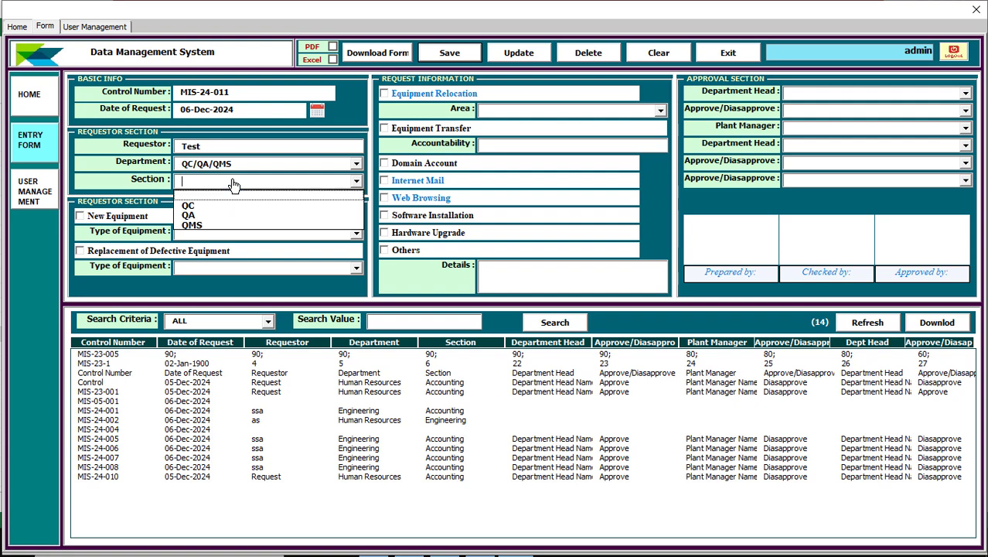
pyautogui.click(220, 215)
pyautogui.click(92, 218)
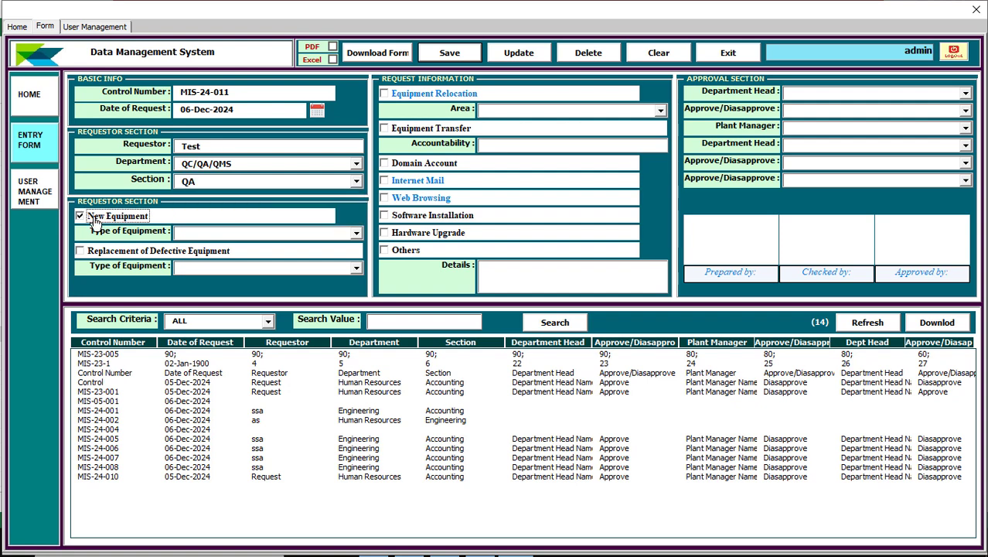
# - Choose Scanner as new equipment and Camera as the defective equipment replacement
pyautogui.click(215, 236)
pyautogui.click(215, 246)
pyautogui.click(221, 270)
pyautogui.click(186, 280)
pyautogui.click(155, 252)
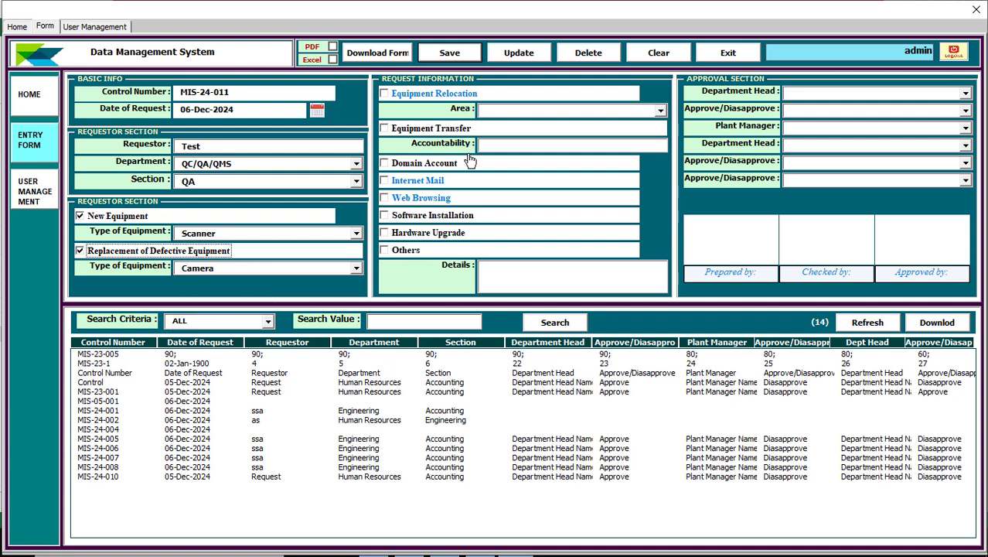
# - Tick relocation to Area 2, transfer, domain account, internet mail, web browsing, software installation and Others
pyautogui.click(433, 92)
pyautogui.click(491, 110)
pyautogui.click(499, 141)
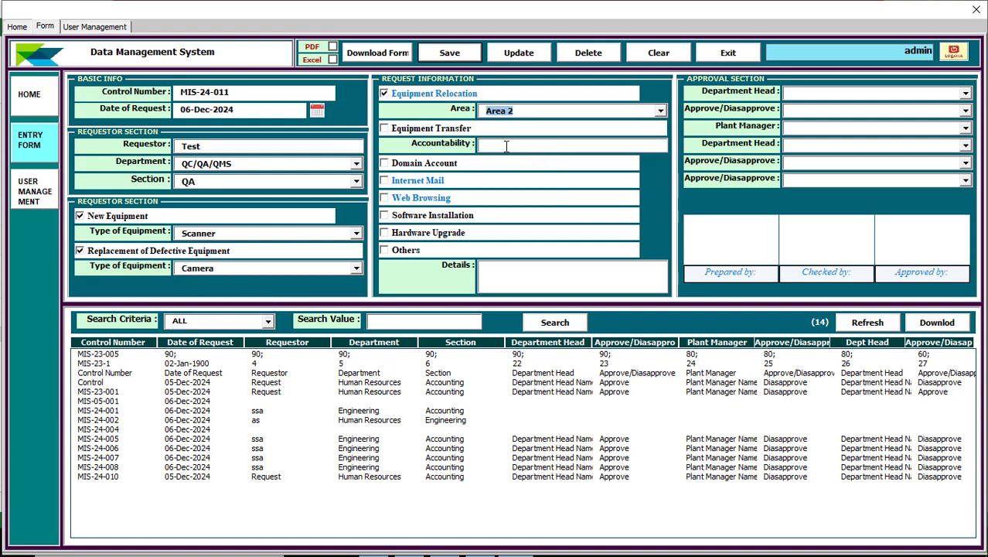
pyautogui.click(431, 129)
pyautogui.click(413, 164)
pyautogui.click(410, 182)
pyautogui.click(408, 198)
pyautogui.click(418, 216)
pyautogui.click(405, 250)
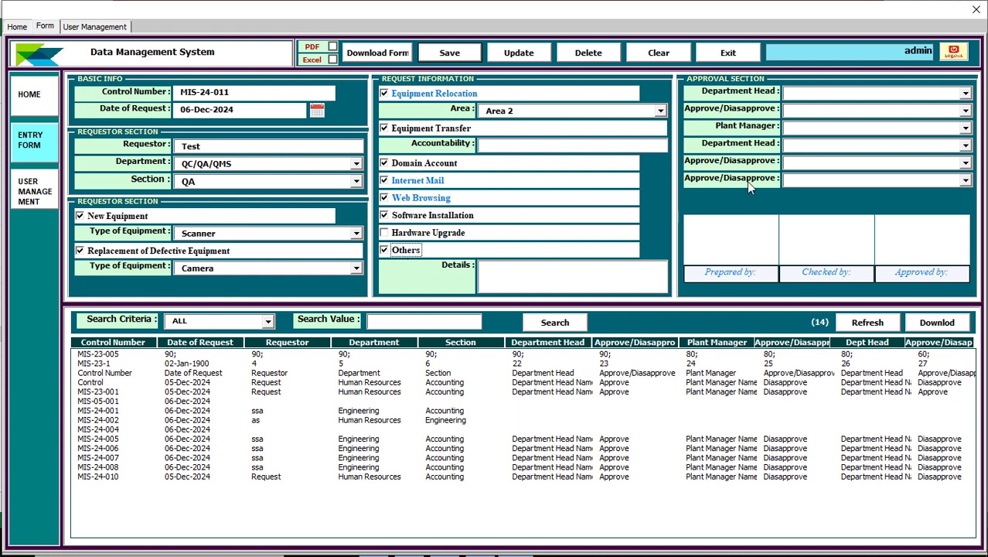
# - Set department head, plant manager and second department head, each Approve, add details, and save
pyautogui.click(814, 94)
pyautogui.click(816, 113)
pyautogui.click(817, 111)
pyautogui.click(822, 129)
pyautogui.click(822, 129)
pyautogui.click(818, 147)
pyautogui.click(818, 146)
pyautogui.click(816, 163)
pyautogui.click(826, 163)
pyautogui.click(833, 187)
pyautogui.click(833, 179)
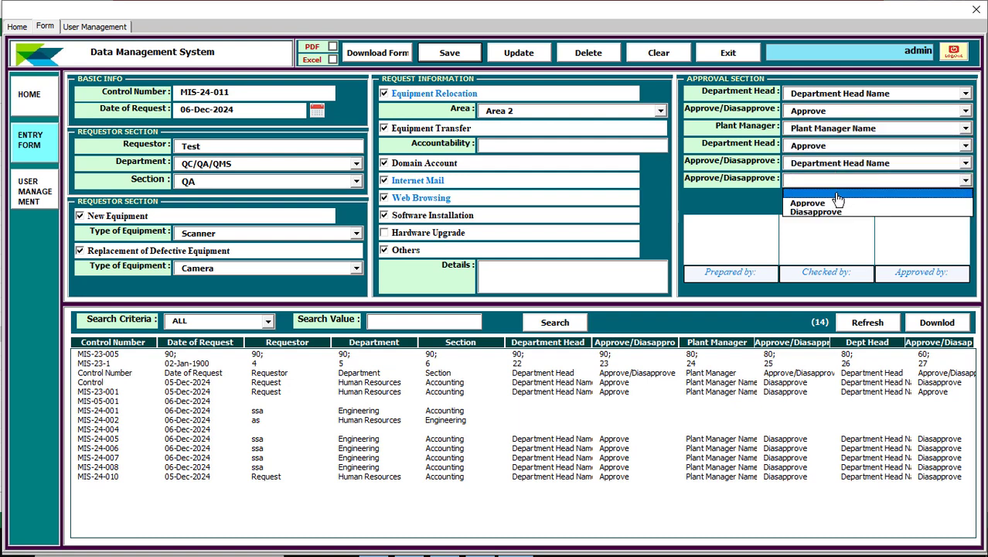
pyautogui.click(840, 204)
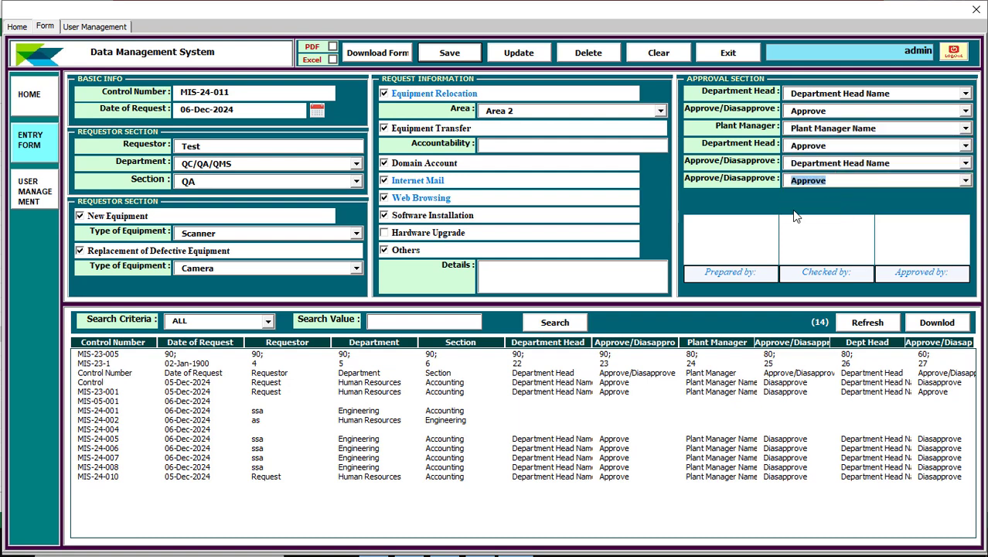
pyautogui.click(540, 284)
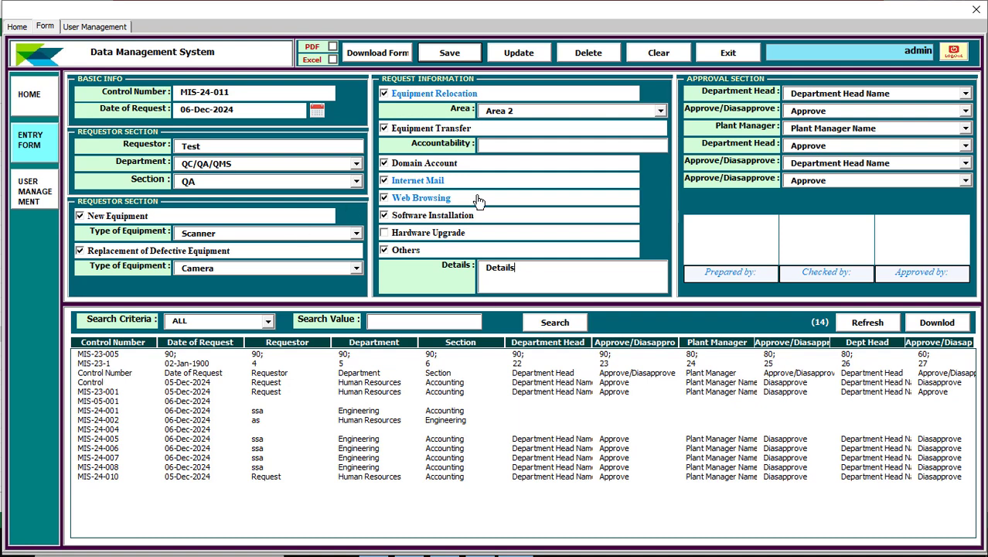
pyautogui.click(450, 53)
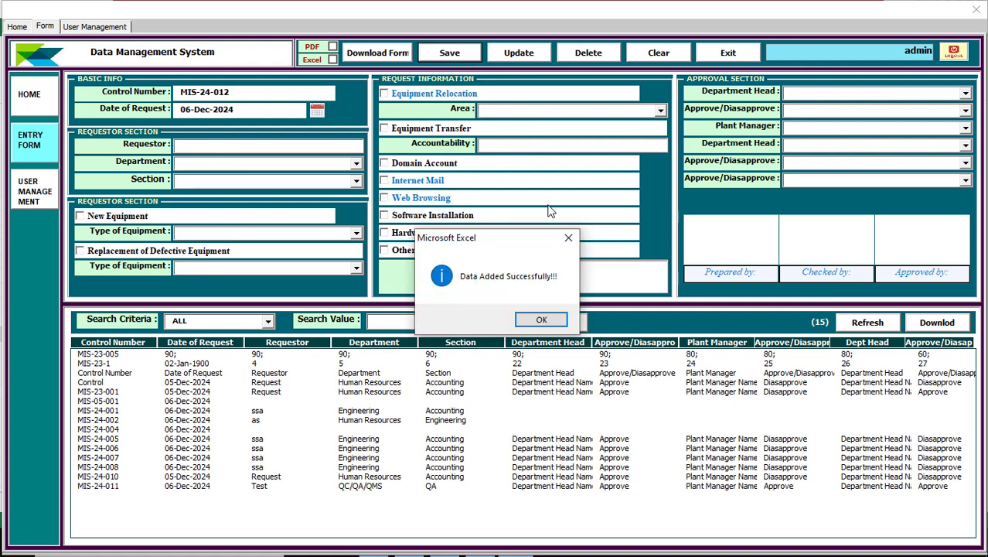
# - Acknowledge the MIS-24-011 save message, close the entry form, and bring up the sleepingbeauty4 folder
pyautogui.click(540, 320)
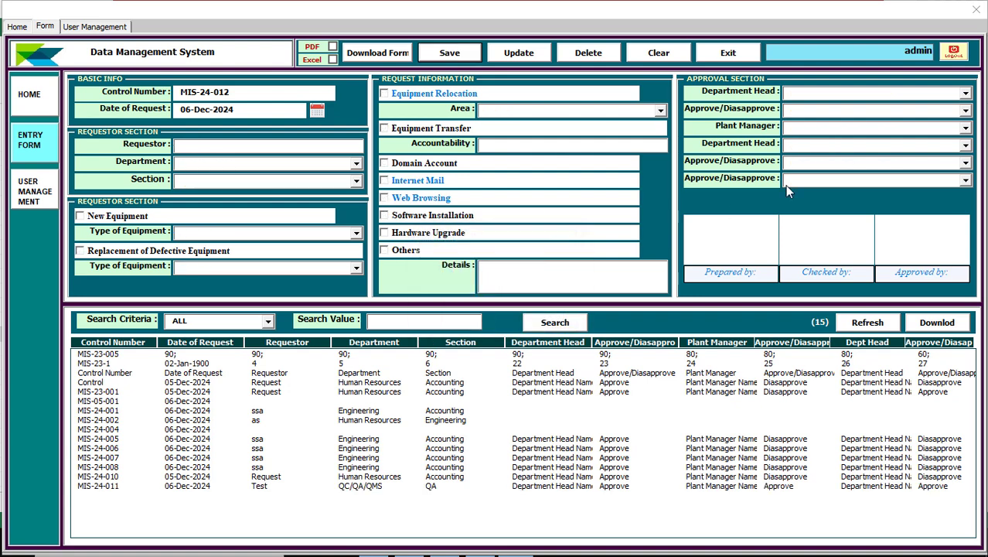
pyautogui.click(975, 10)
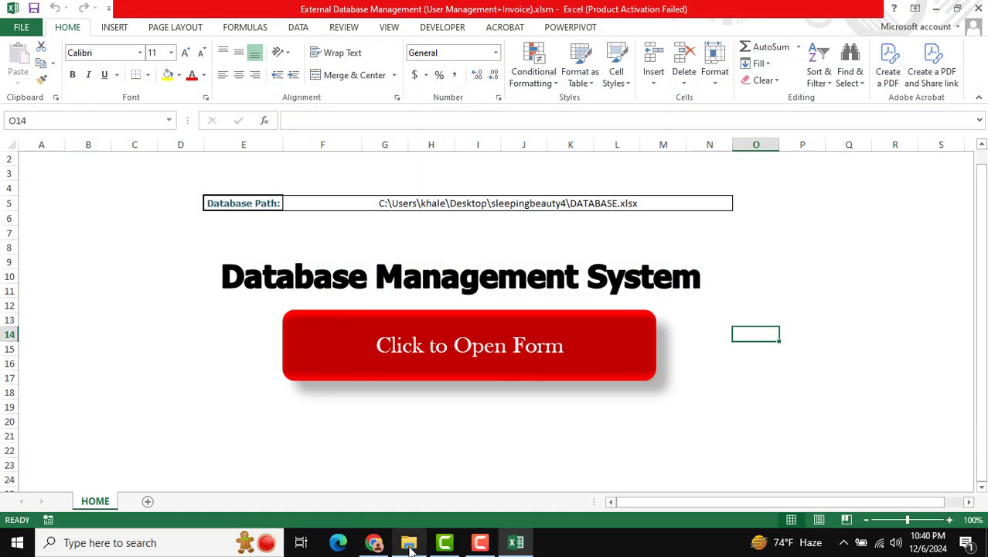
pyautogui.click(411, 547)
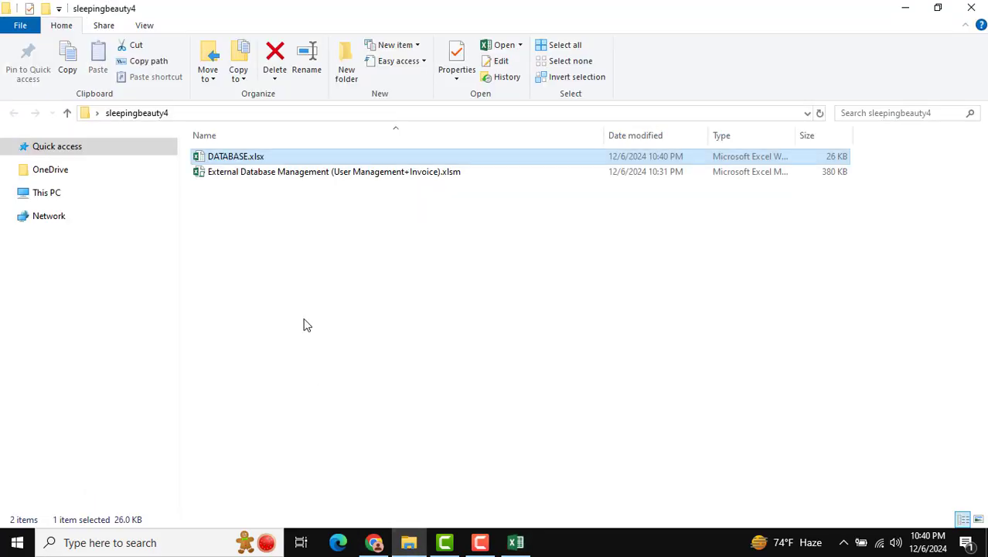
# - Open password-protected DATABASE.xlsx, review the new MIS-24-011 record in row 17, then close it
pyautogui.doubleClick(297, 159)
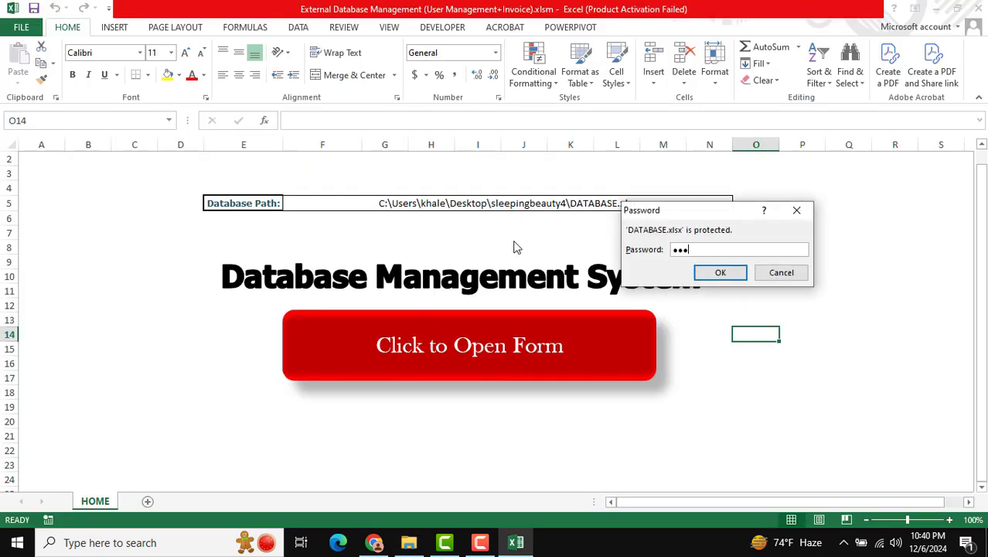
pyautogui.press('Return')
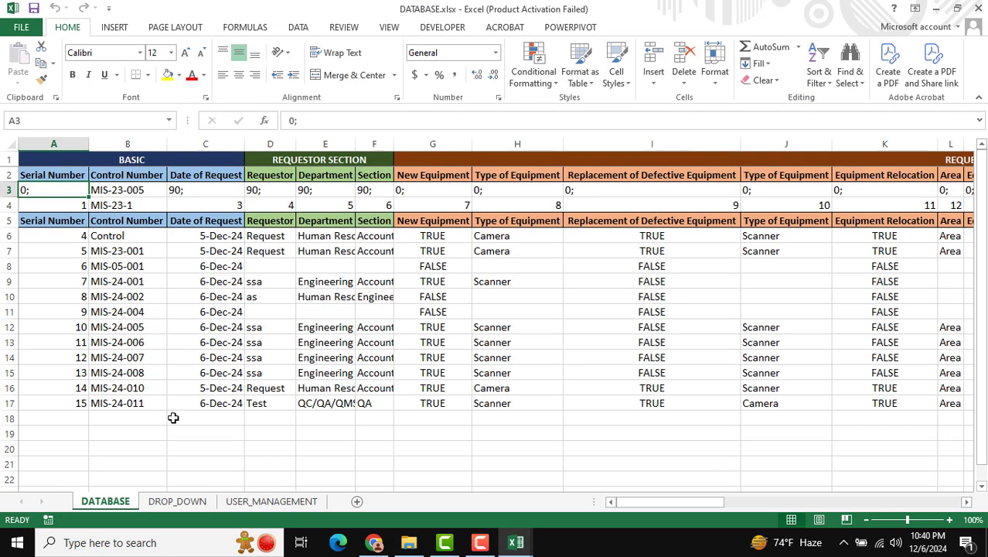
pyautogui.click(74, 404)
pyautogui.hotkey('ctrl', 'shift', 'Right')
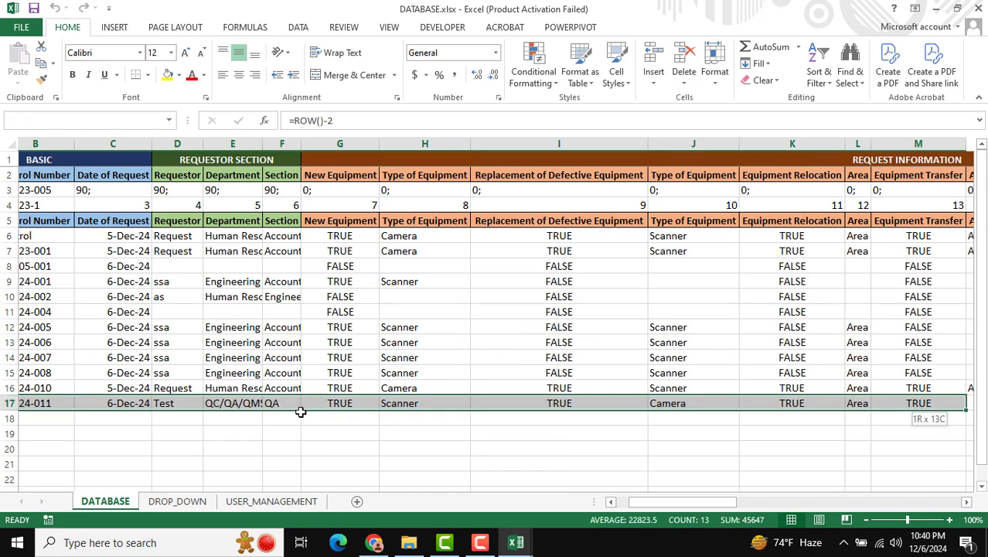
pyautogui.press('Home')
pyautogui.press('Right')
pyautogui.press('Right')
pyautogui.press('Right')
pyautogui.press('Right')
pyautogui.press('Right')
pyautogui.press('Right')
pyautogui.press('Right')
pyautogui.press('Right')
pyautogui.press('Right')
pyautogui.press('Right')
pyautogui.press('Right')
pyautogui.press('Right')
pyautogui.press('Right')
pyautogui.press('Right')
pyautogui.press('Right')
pyautogui.press('Right')
pyautogui.press('Right')
pyautogui.press('Right')
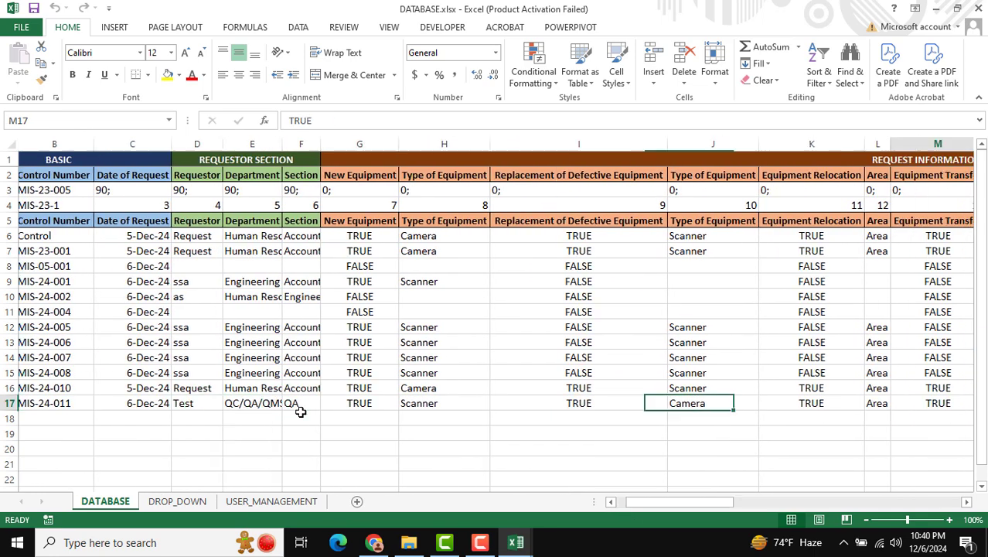
pyautogui.hscroll(1, 498, 309)
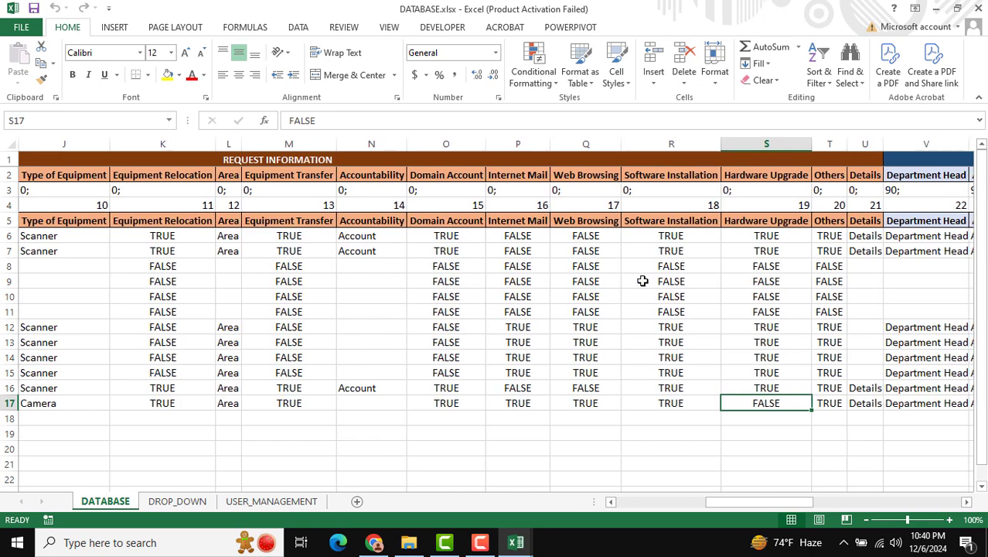
pyautogui.click(976, 9)
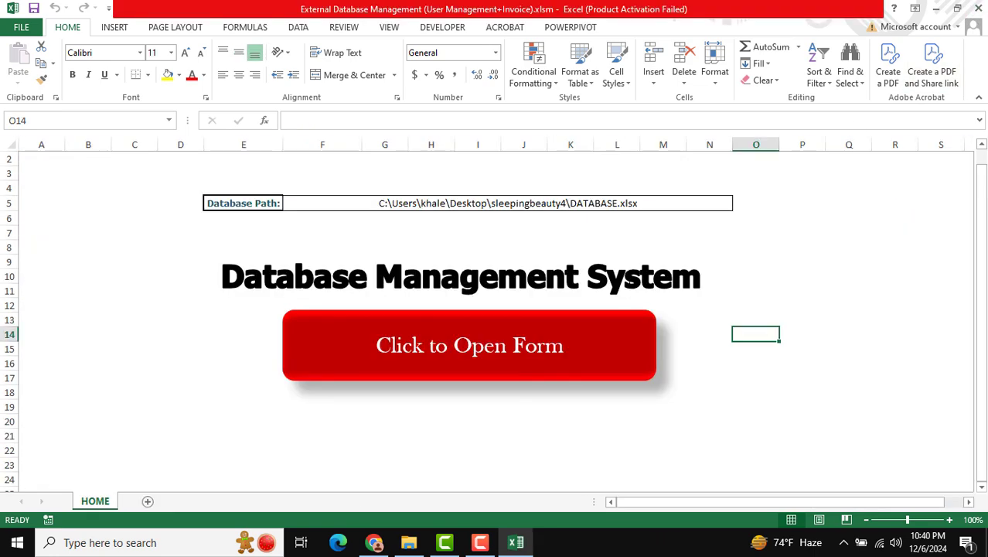
# - Reopen the entry form and search records by Control Number with search value 011
pyautogui.click(437, 353)
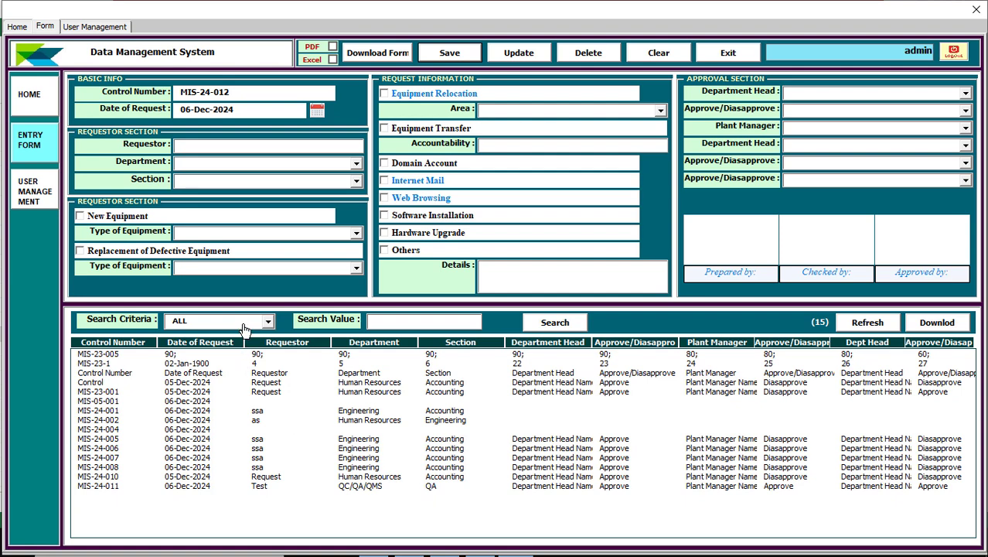
pyautogui.click(186, 323)
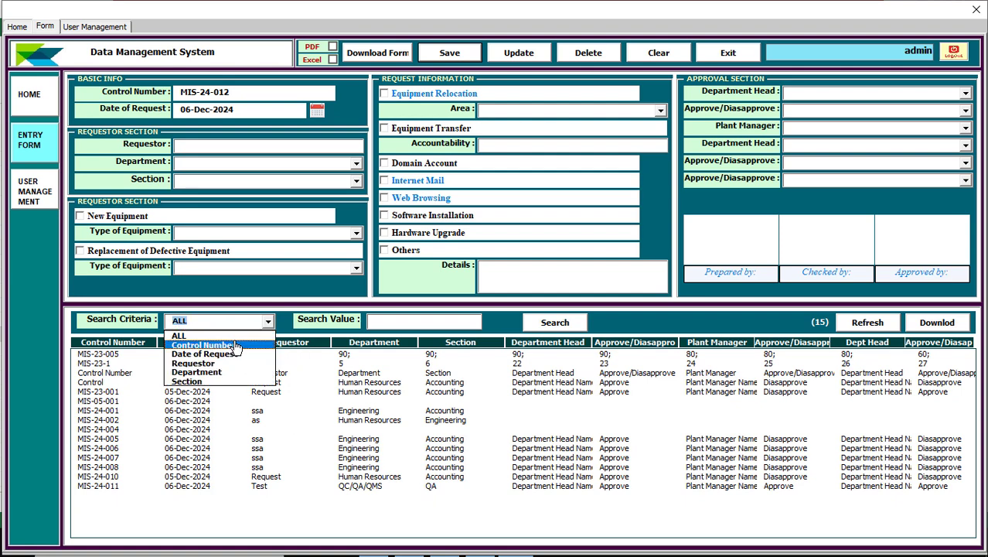
pyautogui.click(202, 354)
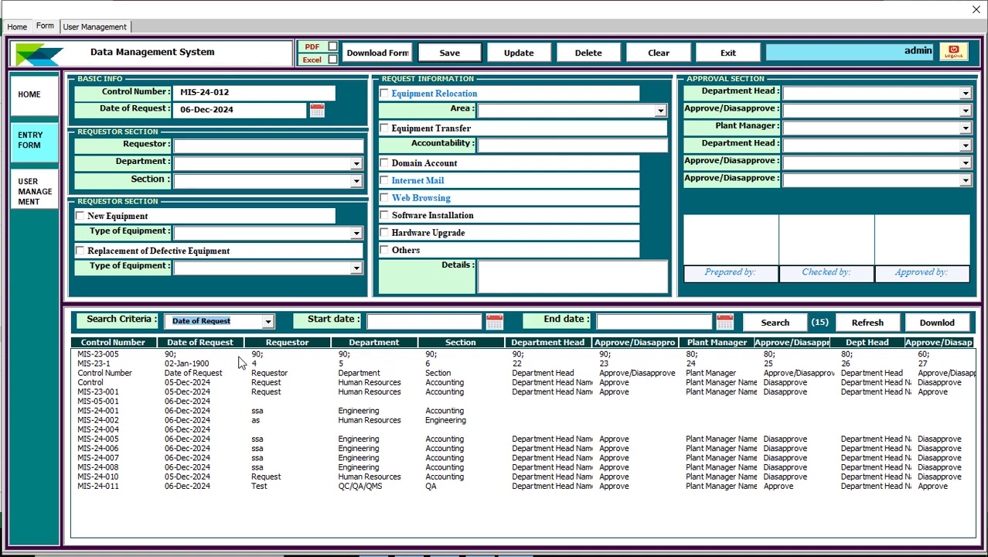
pyautogui.click(234, 325)
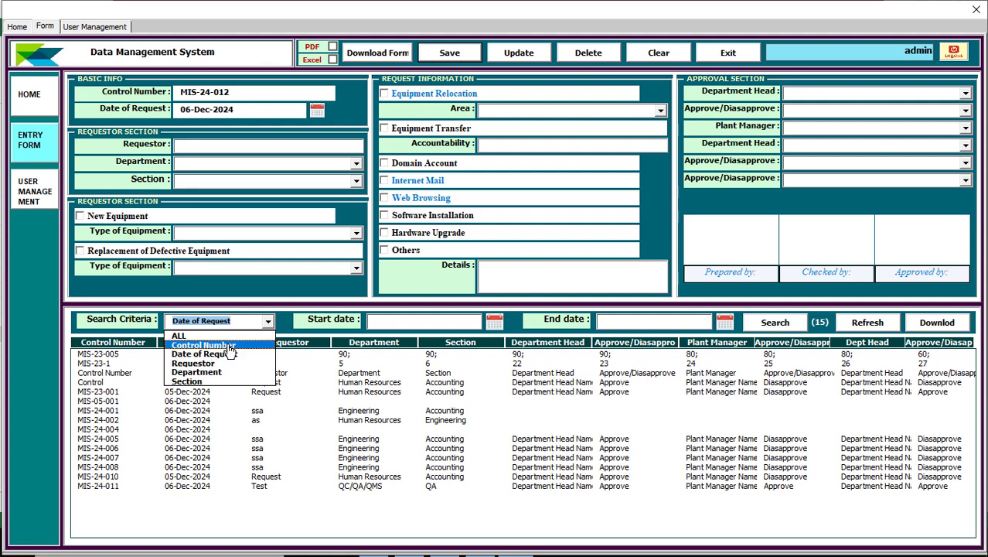
pyautogui.click(230, 345)
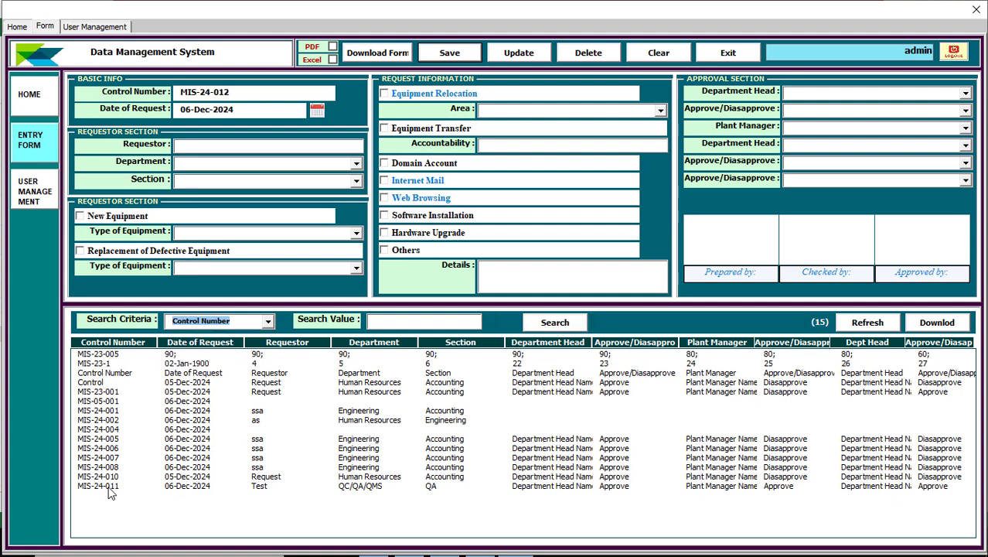
pyautogui.click(401, 323)
pyautogui.write('011')
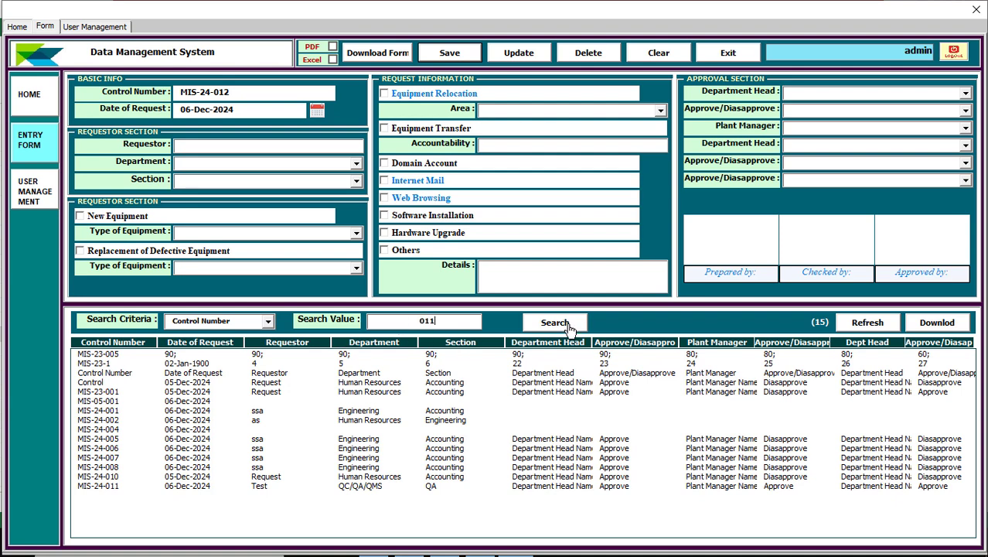
pyautogui.click(563, 323)
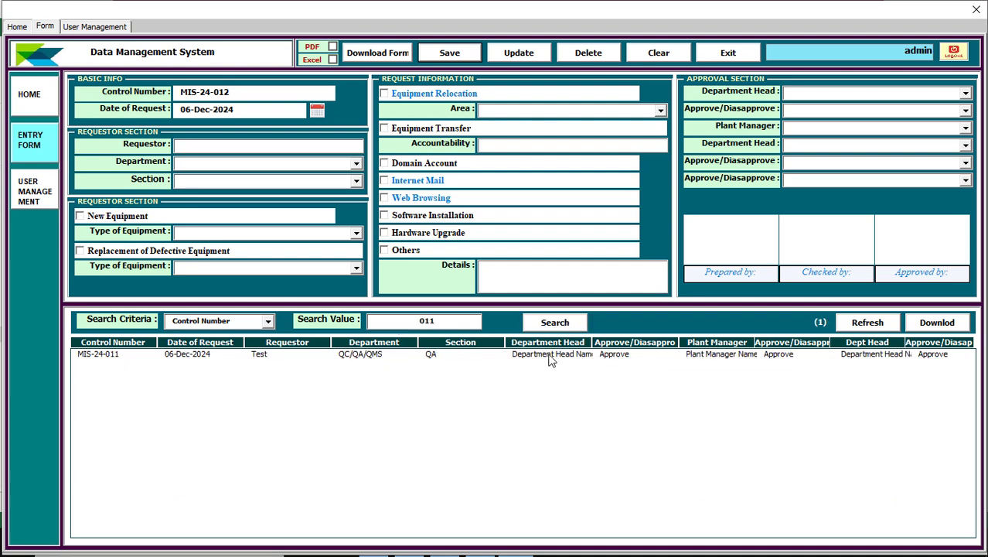
# - Set MIS-24-011's final approval to Diasapprove, update the record, and refresh the full list
pyautogui.click(372, 356)
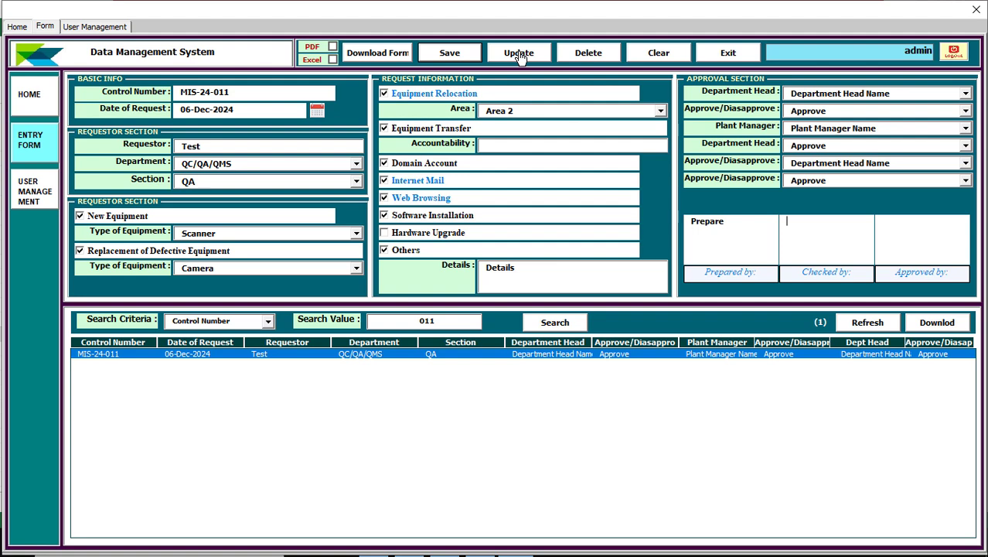
pyautogui.click(820, 181)
pyautogui.click(827, 212)
pyautogui.click(519, 53)
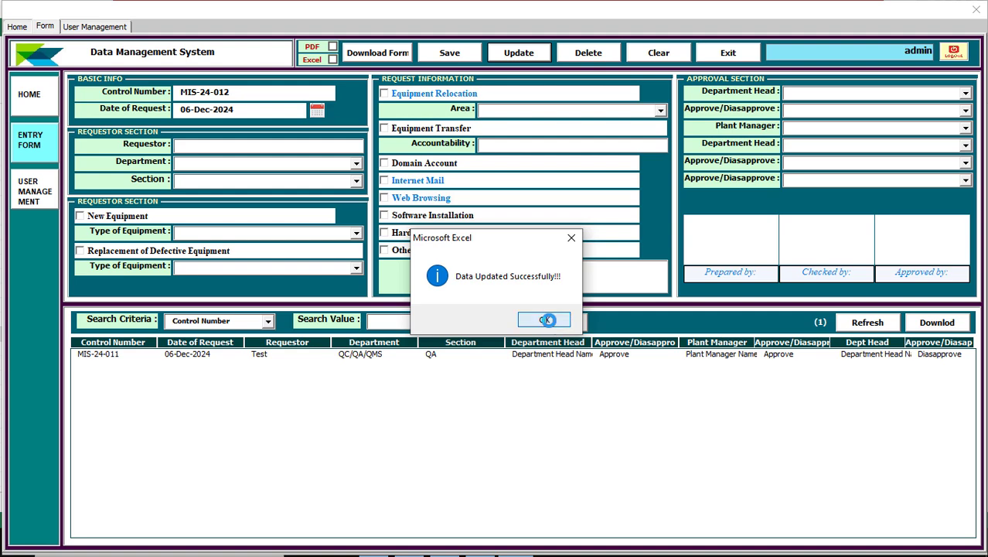
pyautogui.click(550, 319)
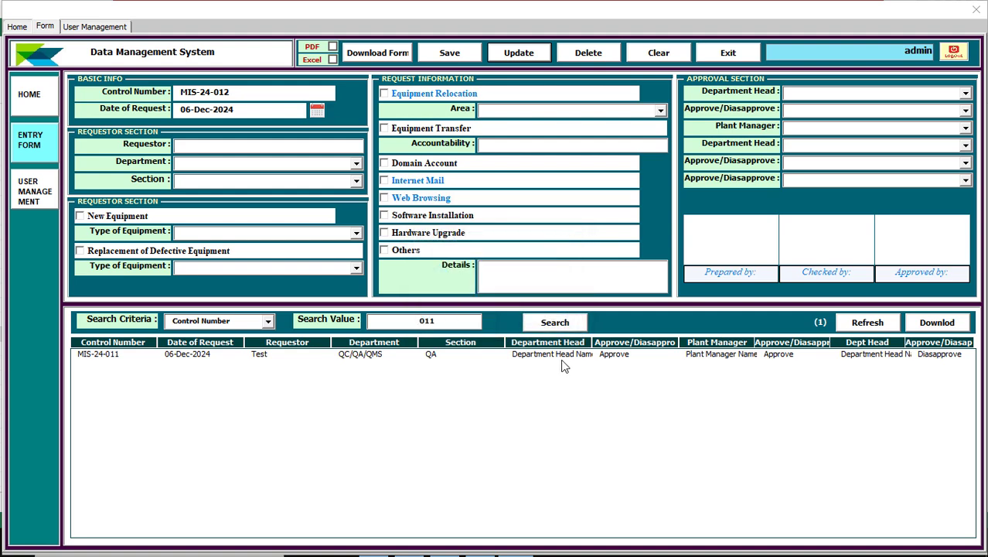
pyautogui.click(866, 323)
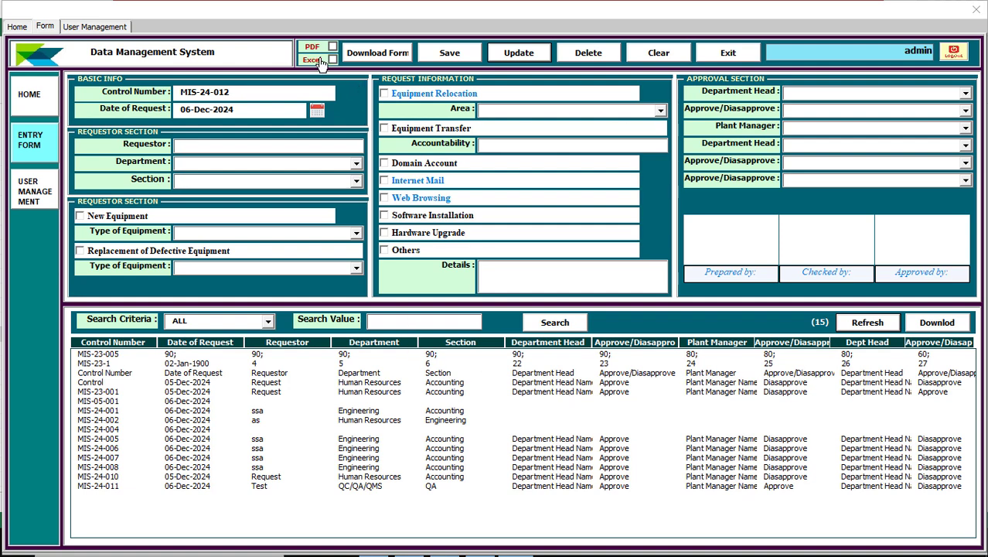
# - Load MIS-24-011 and download its request form in both PDF and Excel formats
pyautogui.click(428, 485)
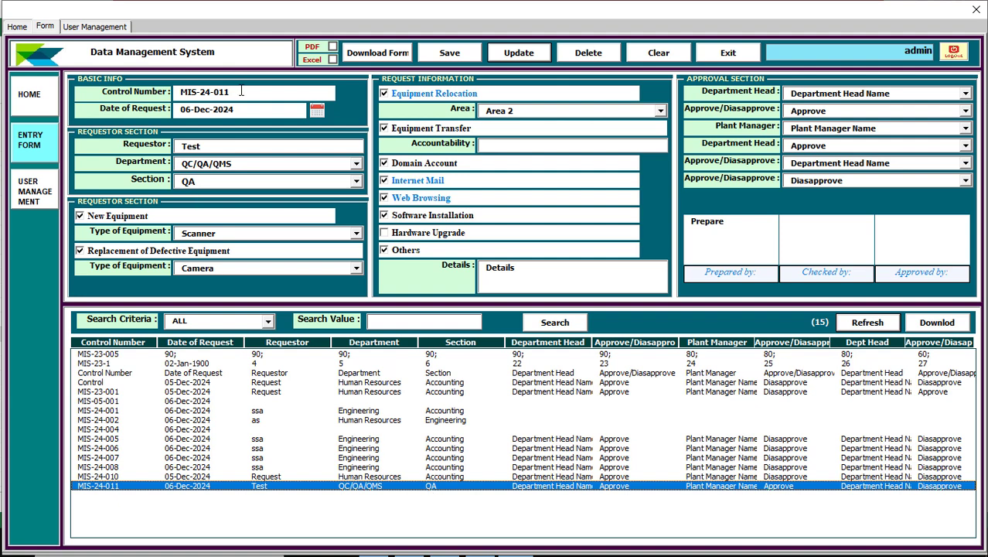
pyautogui.moveTo(239, 92); pyautogui.dragTo(192, 91)
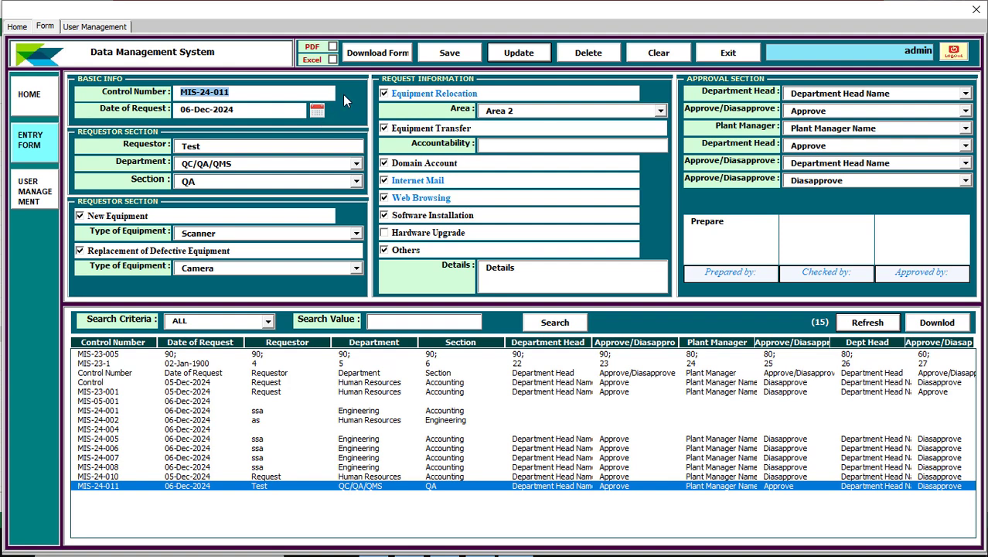
pyautogui.click(372, 55)
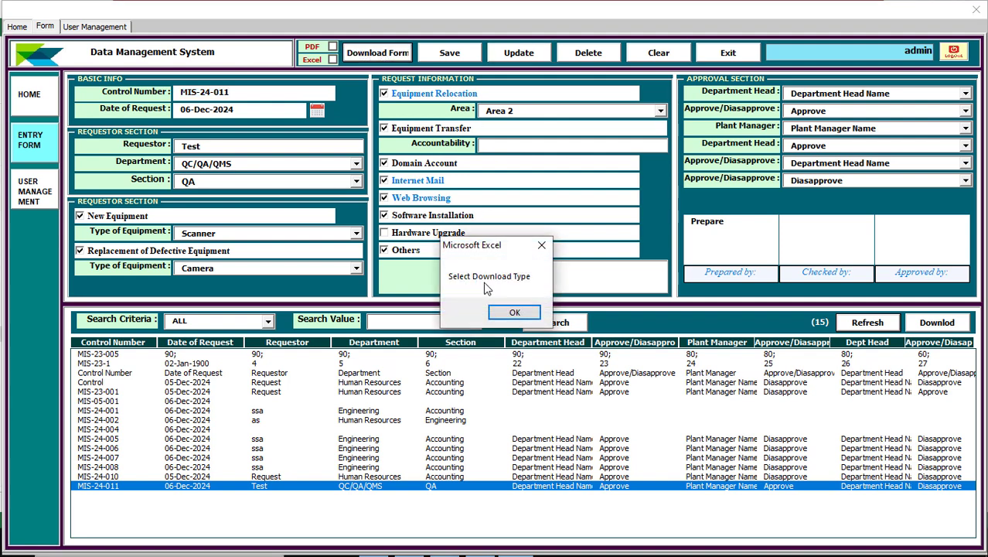
pyautogui.click(514, 312)
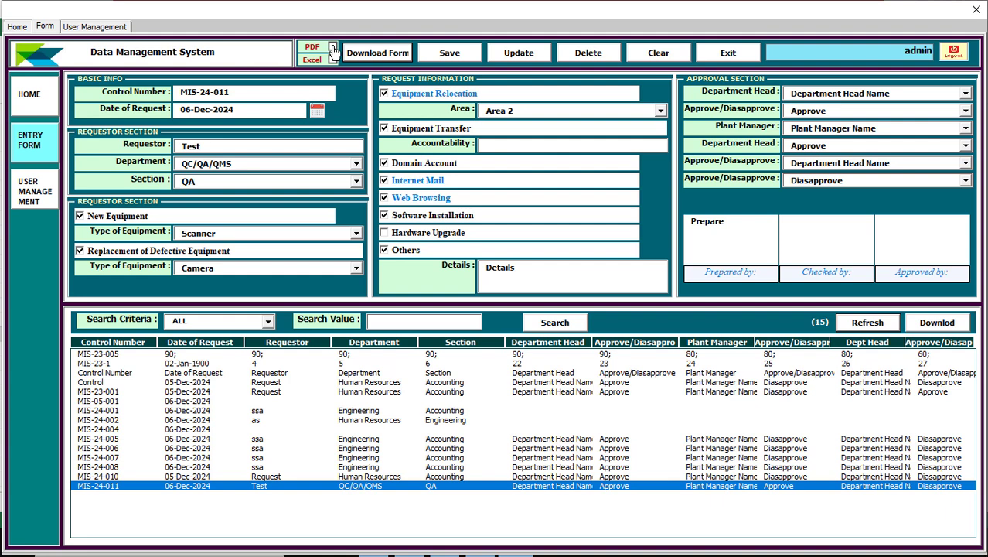
pyautogui.click(333, 47)
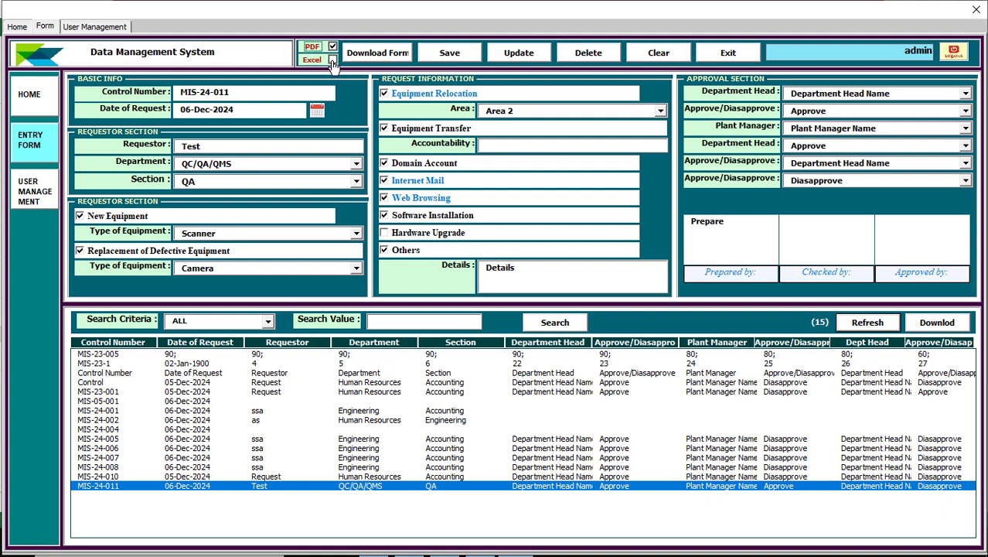
pyautogui.click(332, 60)
pyautogui.click(383, 52)
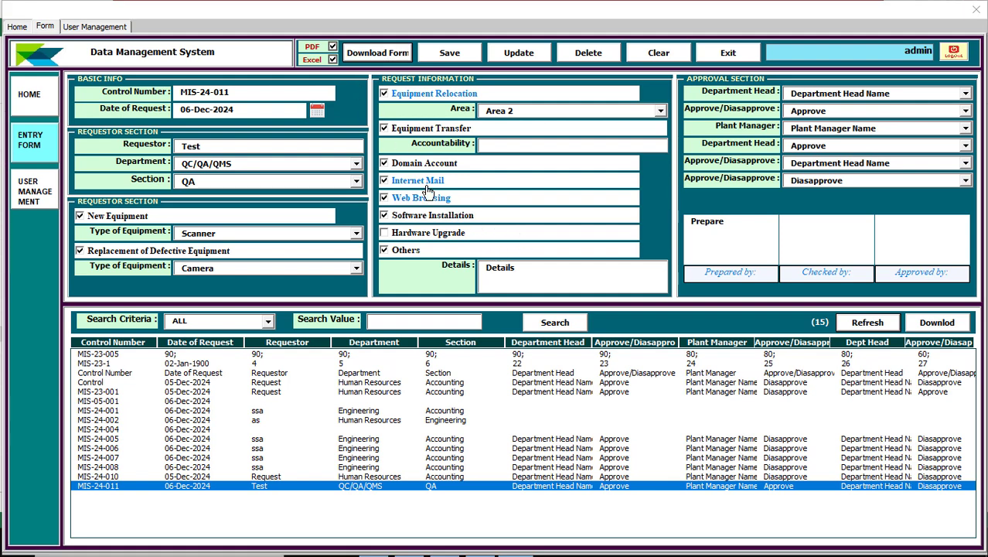
# - Close the form and select the REQUEST_FORM_MIS-24-011 PDF in the sleepingbeauty4 folder
pyautogui.click(976, 14)
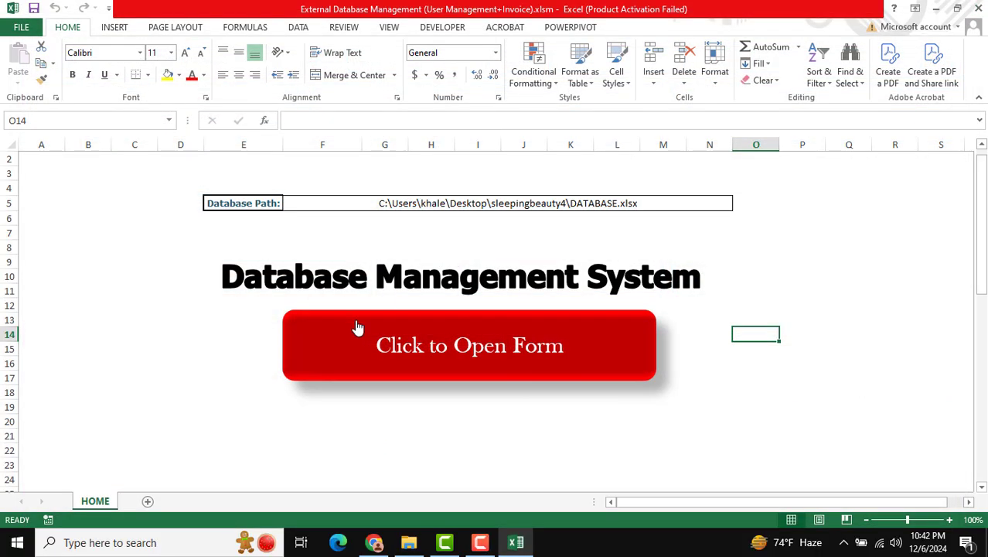
pyautogui.click(409, 542)
pyautogui.click(301, 278)
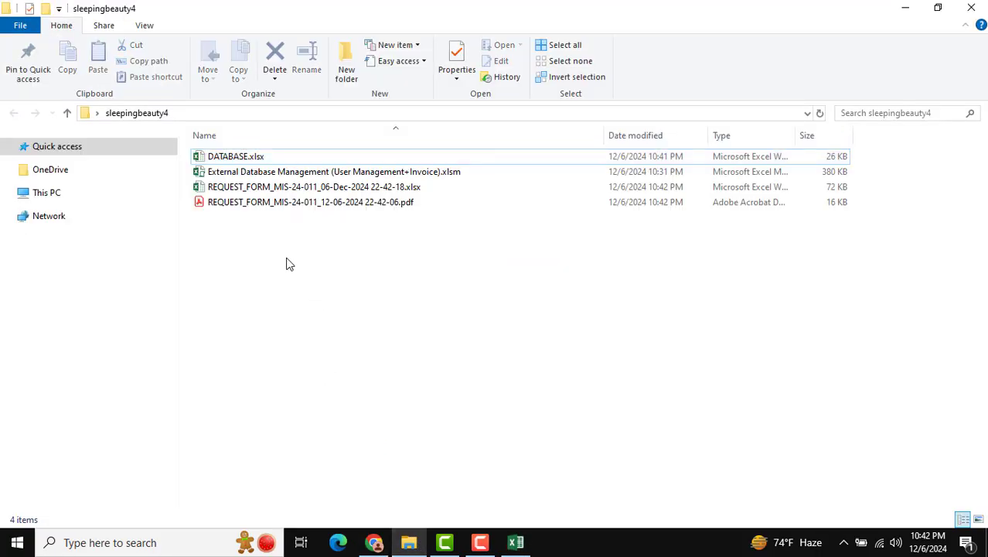
pyautogui.click(294, 208)
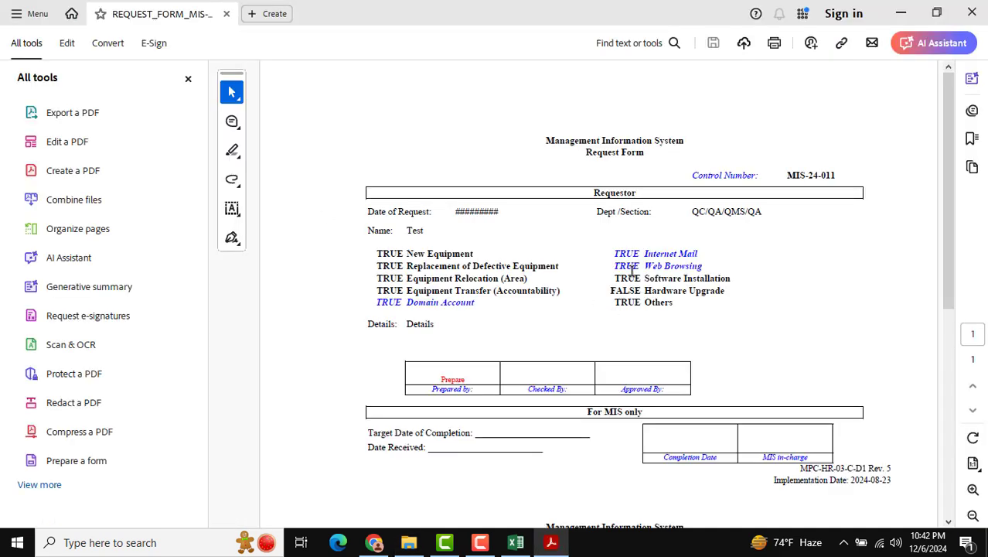
# - Scroll through the MIS-24-011 request form PDF, close Acrobat, and return to Excel
pyautogui.scroll(-3, 541, 239)
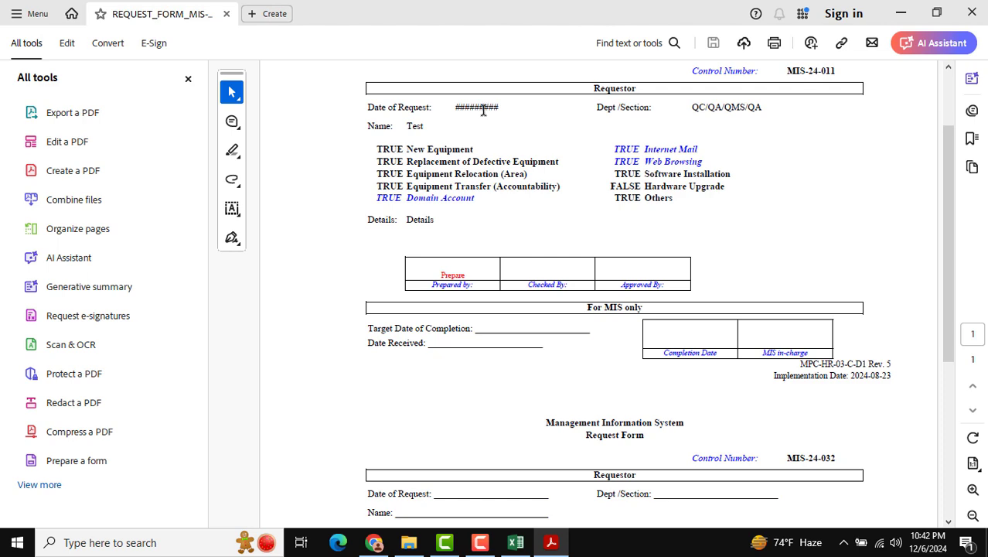
pyautogui.scroll(-7, 580, 213)
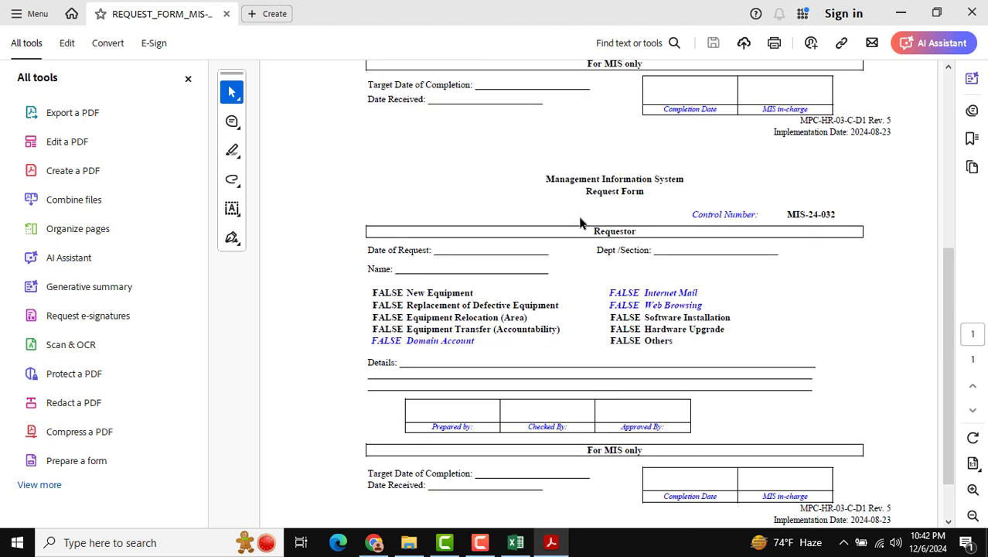
pyautogui.scroll(5, 579, 218)
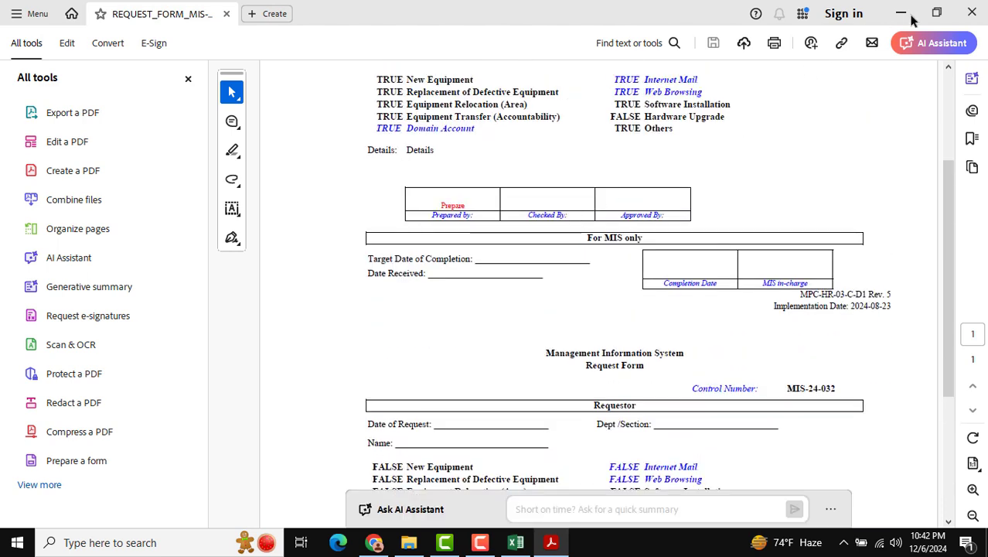
pyautogui.click(974, 13)
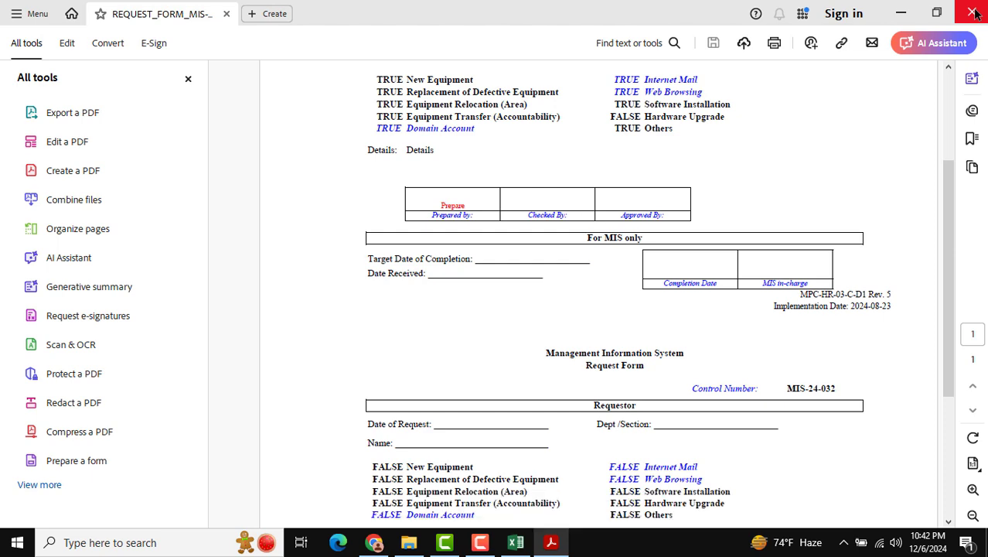
pyautogui.click(516, 542)
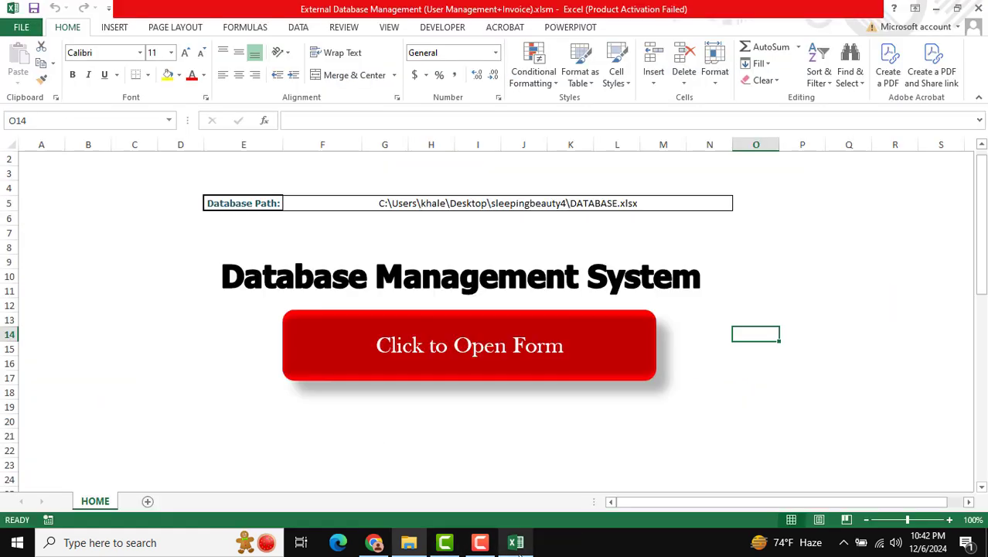
pyautogui.click(467, 345)
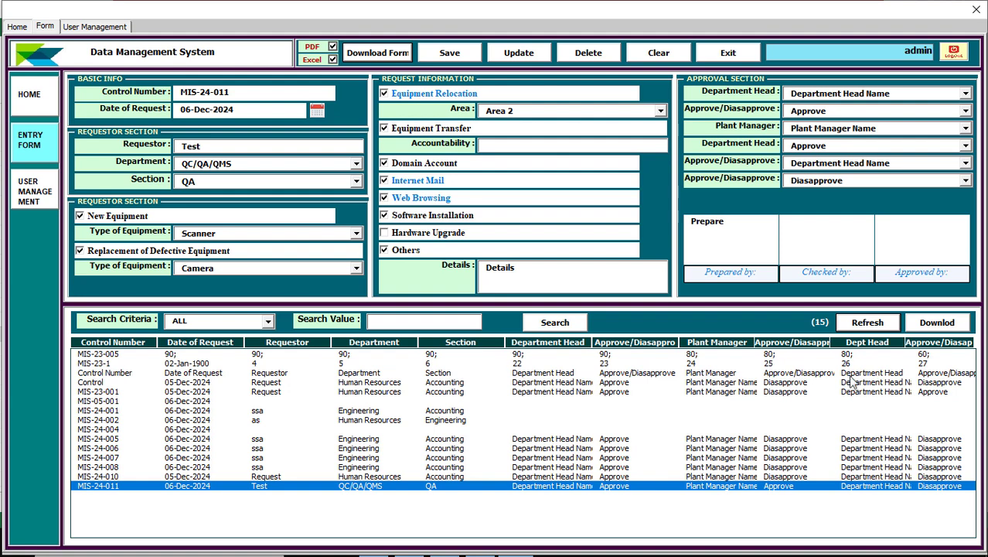
pyautogui.click(937, 325)
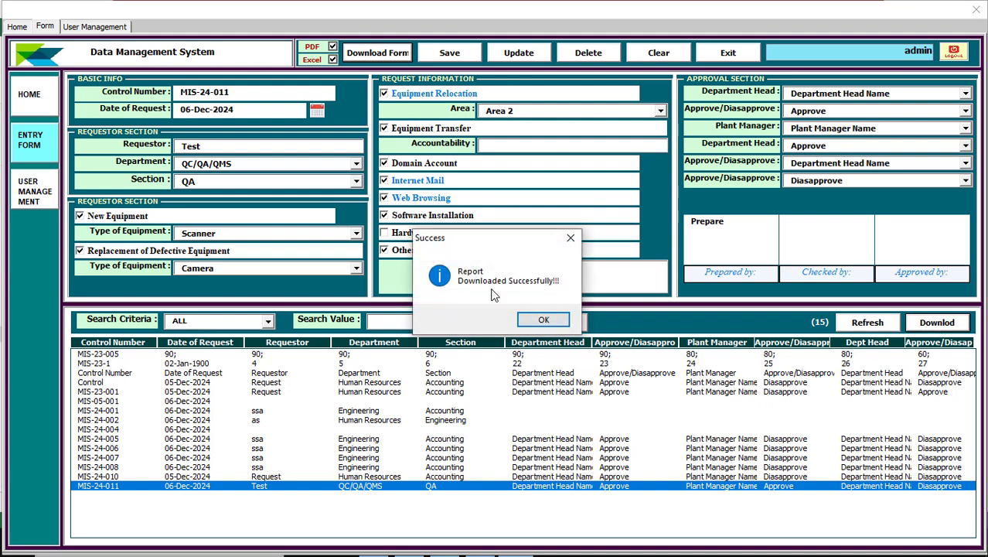
pyautogui.click(544, 321)
pyautogui.click(976, 10)
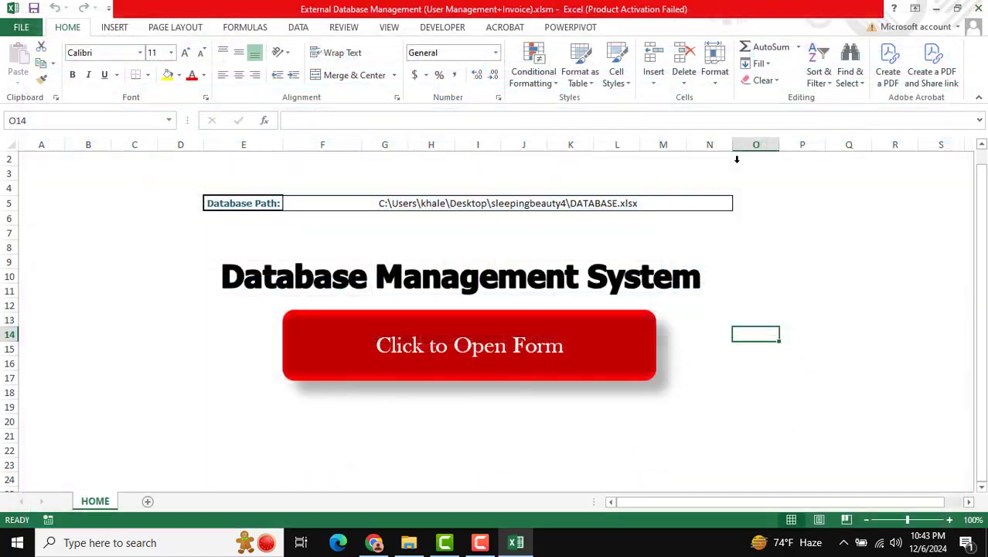
pyautogui.click(407, 542)
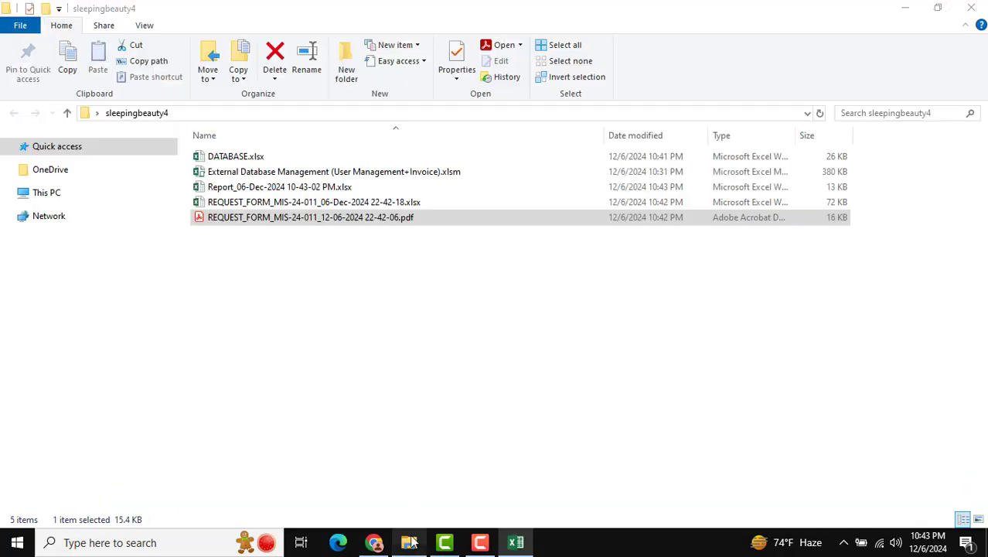
pyautogui.doubleClick(247, 194)
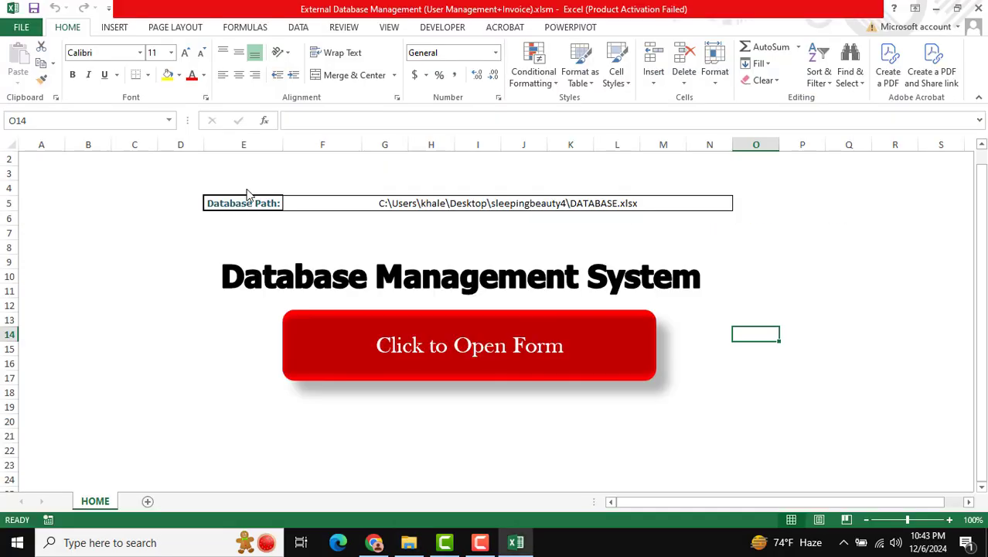
pyautogui.moveTo(642, 503)
pyautogui.mouseDown()
pyautogui.moveTo(897, 524)
pyautogui.moveTo(640, 521)
pyautogui.mouseUp()
# - Exit the Data Management System form and close the management workbook, leaving Excel empty
pyautogui.hotkey('alt', 'Tab')
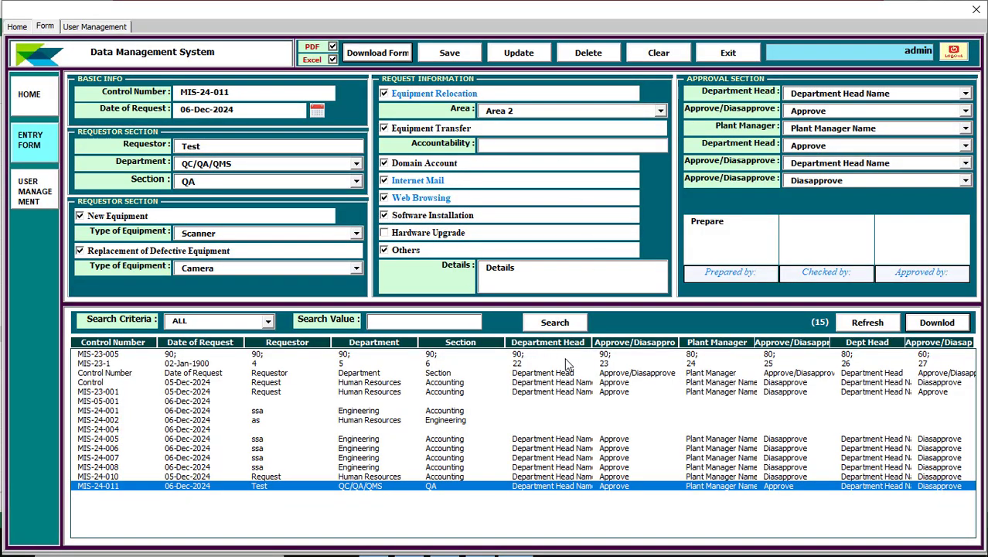
pyautogui.click(729, 53)
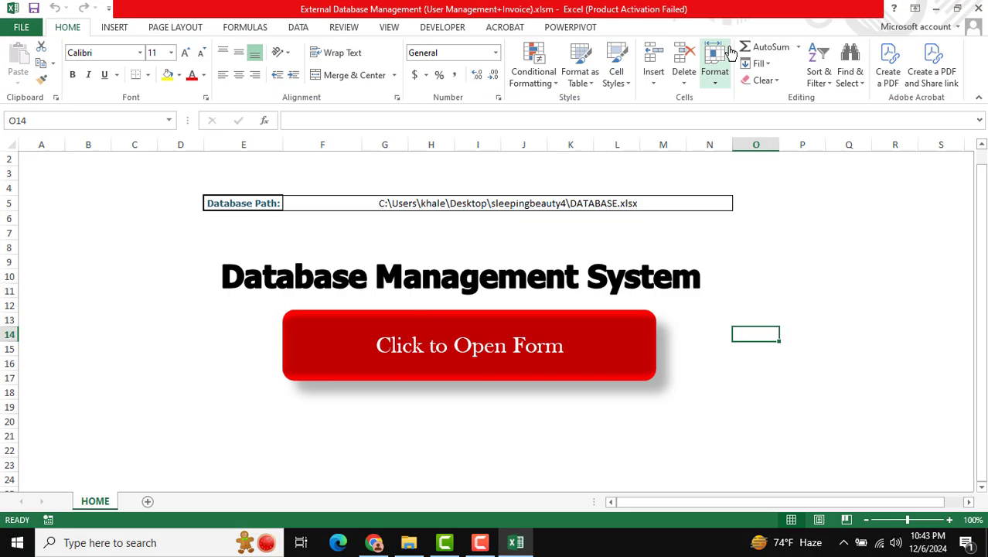
pyautogui.click(979, 9)
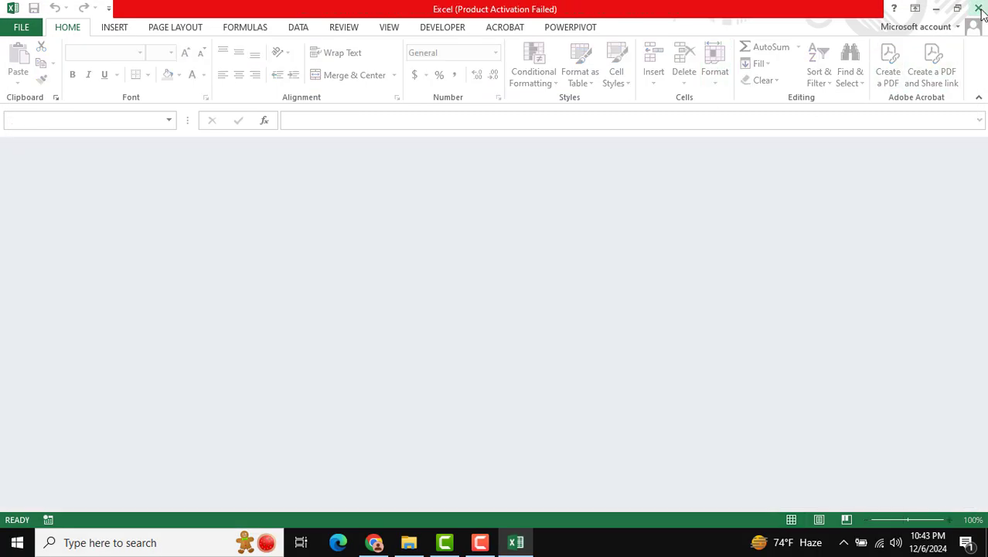